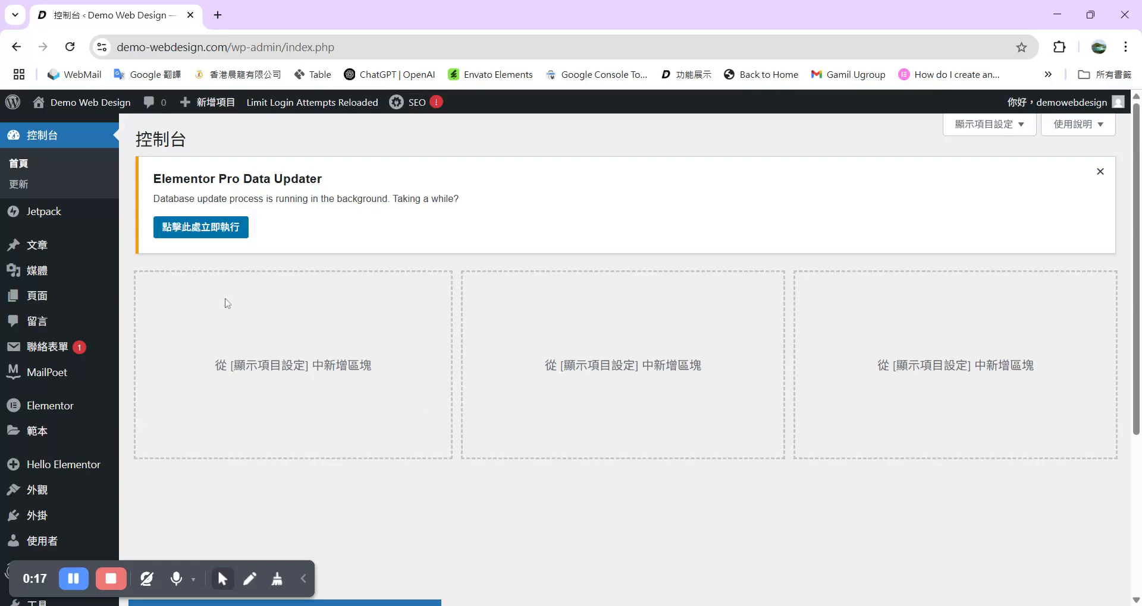
Create a new post and enter the title "專業 WordPress 網頁設計 及 SEO服務｜千帆網頁設計公司".
mouse_move(45, 247)
left_click(157, 269)
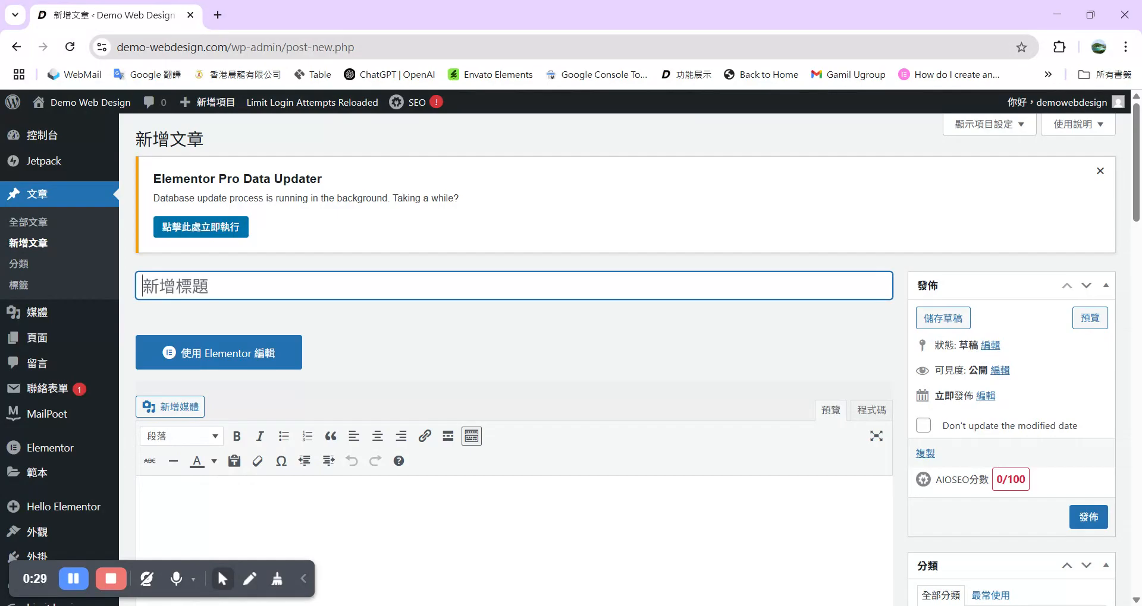
key("alt+Tab")
left_click(416, 278)
type("專業 WordPress 網頁設計 及 SEO服務｜千帆網頁設計公司")
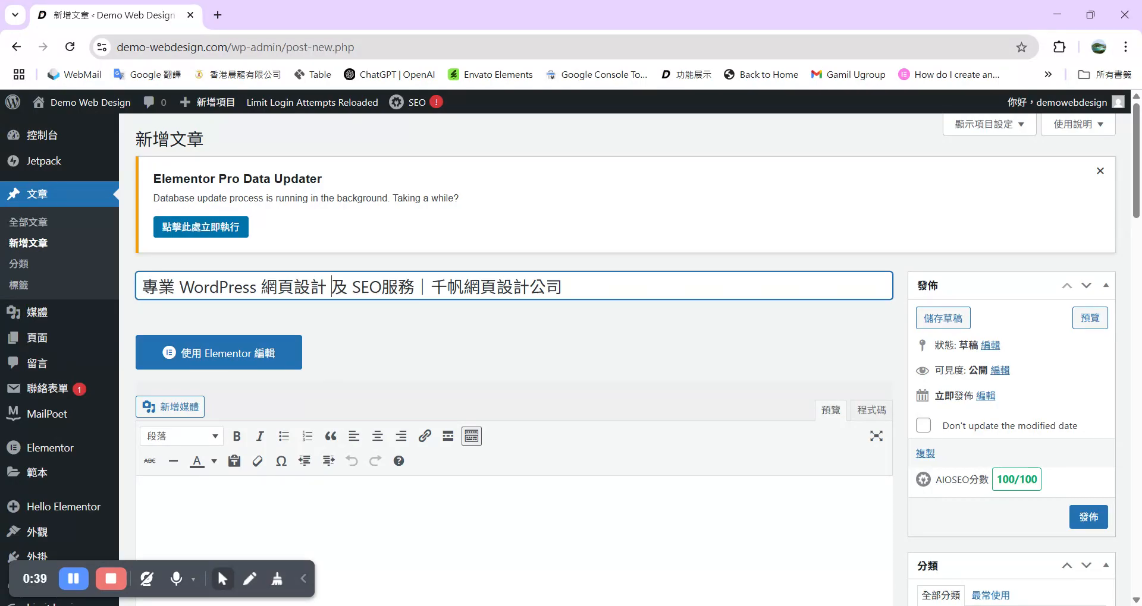
Remove the spaces around 及 in the post title so that it reads "專業 WordPress 網頁設計及SEO服務｜千帆網頁設計公司".
key("BackSpace")
key("Right")
key("Delete")
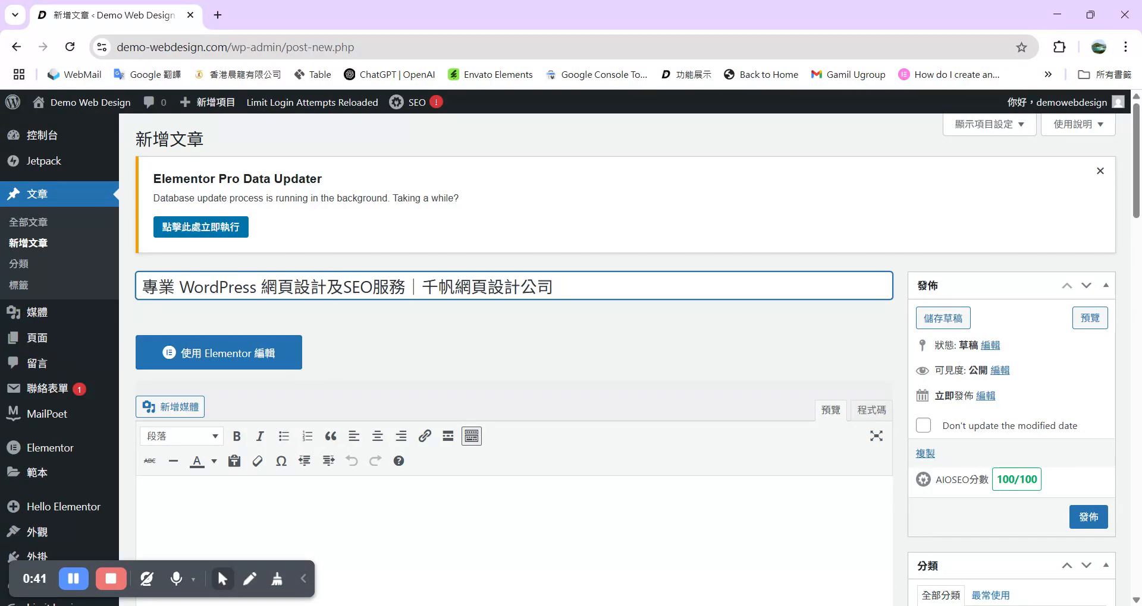
left_click_drag(261, 287, 404, 286)
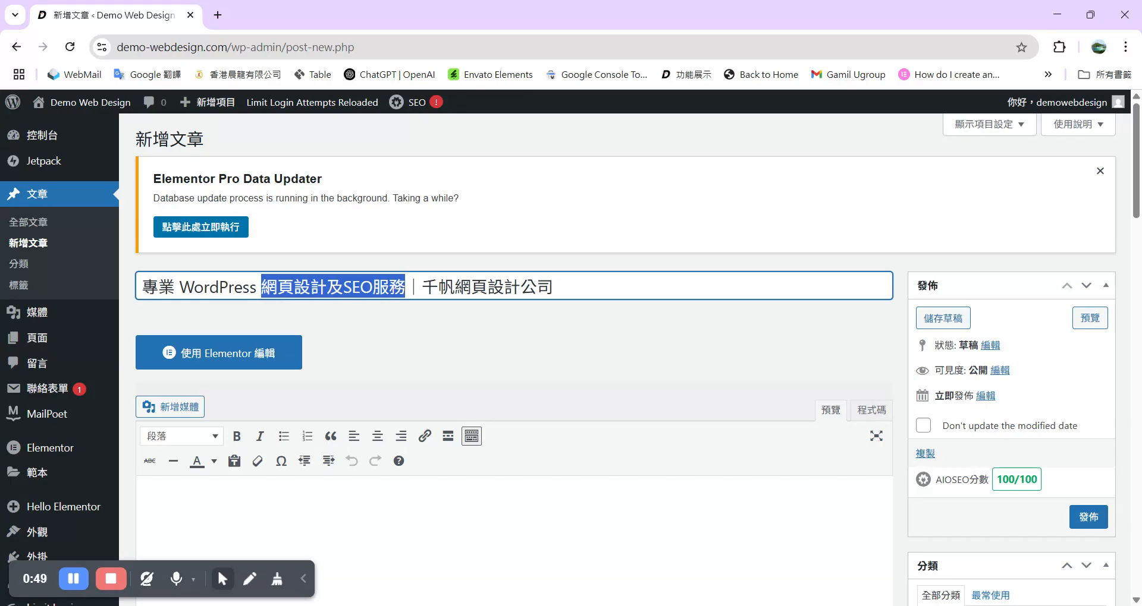
left_click(426, 314)
Insert the SEO article text, running from the section "什麼是 SEO？" through "點樣實行 SEO？", into the post body.
scroll(345, 332, "down", 2)
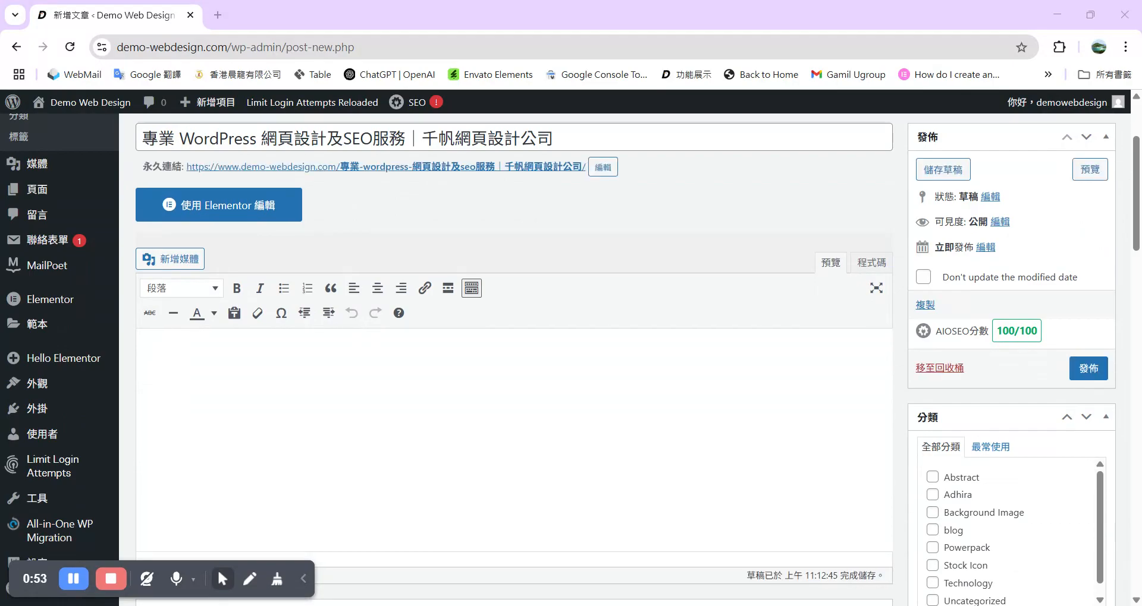
left_click(144, 357)
type("什麼是 SEO？ 搜尋引擎優化（SEO）係提升網站喺搜尋引擎結果排名嘅技術，目標係增加網站曝光率，吸引更多訪客。 SEO 有咩好處？ SEO（搜尋引擎優化）可以幫助網站提高在搜索引擎結果中的排名，從而帶來更多的自然流量。這對企業、內容創作者、電商平台甚至個人網站都十分有益。 提升搜尋排名 透過優化網站內容同技術，令網站更容易被搜尋引擎識別，提高喺搜尋結果中嘅排名。 吸引潛在客戶 更高嘅排名可以增加網站流量，吸引有興趣嘅訪客，提高轉換率同業務機會。 點樣實行 SEO？ SEO 需要針對網站內容、技術優化同外部連結建立進行優化。包括使用適當關鍵詞、提升網站速度、製作高質量內容，以及建立權威性外部連結等。")
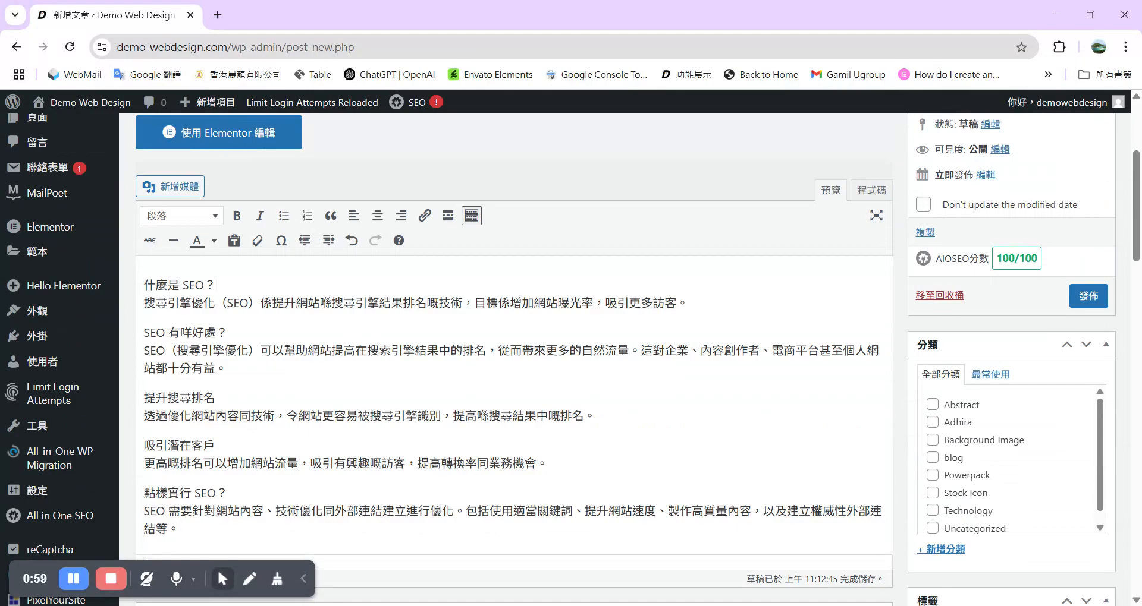
Separate "什麼是 SEO？" from its paragraph and format it as 標題 2.
key("Return")
key("Delete")
left_click_drag(215, 256, 144, 256)
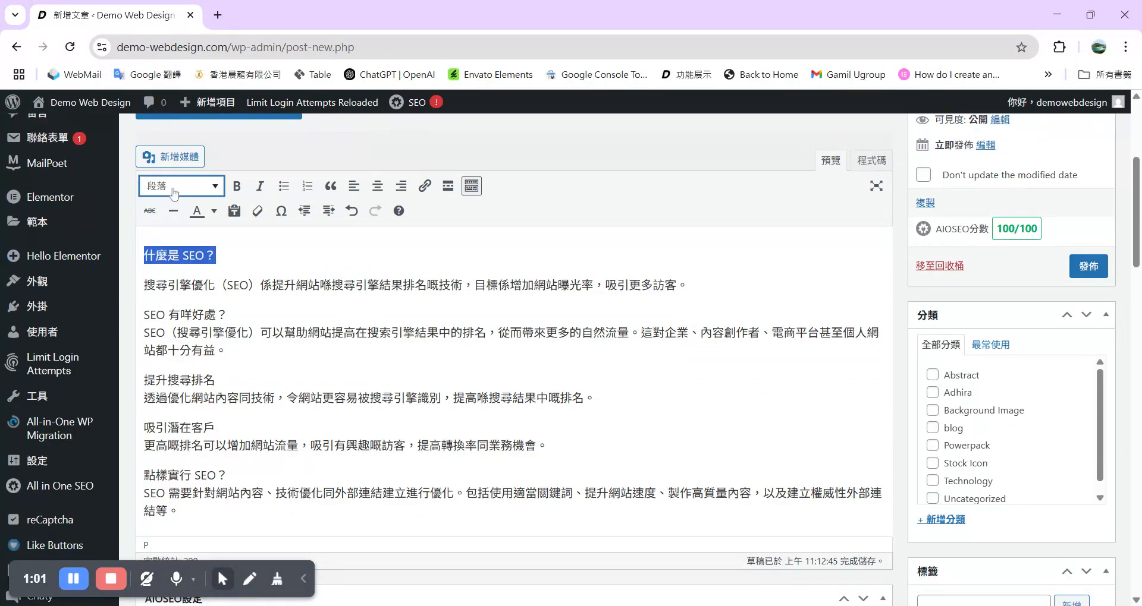
left_click(172, 192)
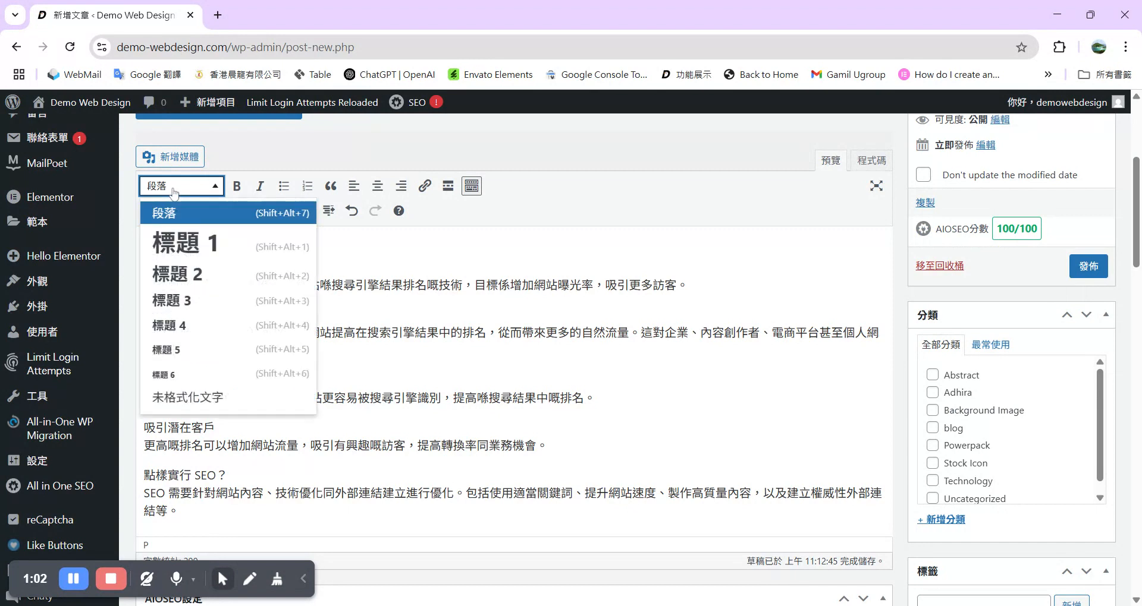
left_click(172, 277)
left_click(239, 299)
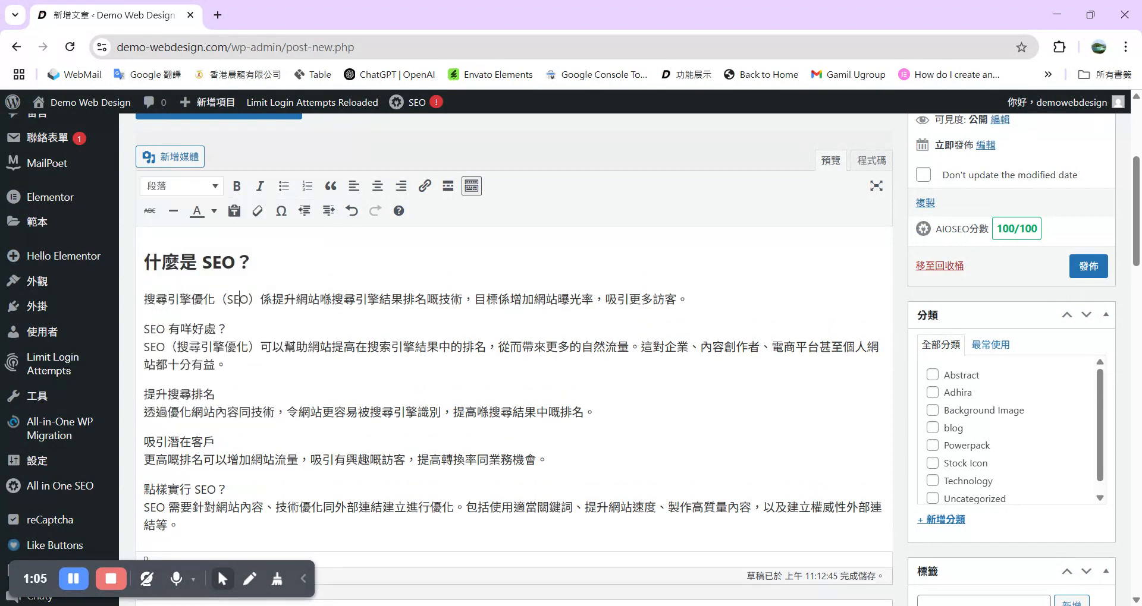
Put "SEO 有咩好處？" in a paragraph of its own and format it as 標題 2.
scroll(257, 238, "up", 1)
scroll(257, 261, "down", 1)
left_click(229, 329)
key("Return")
key("Delete")
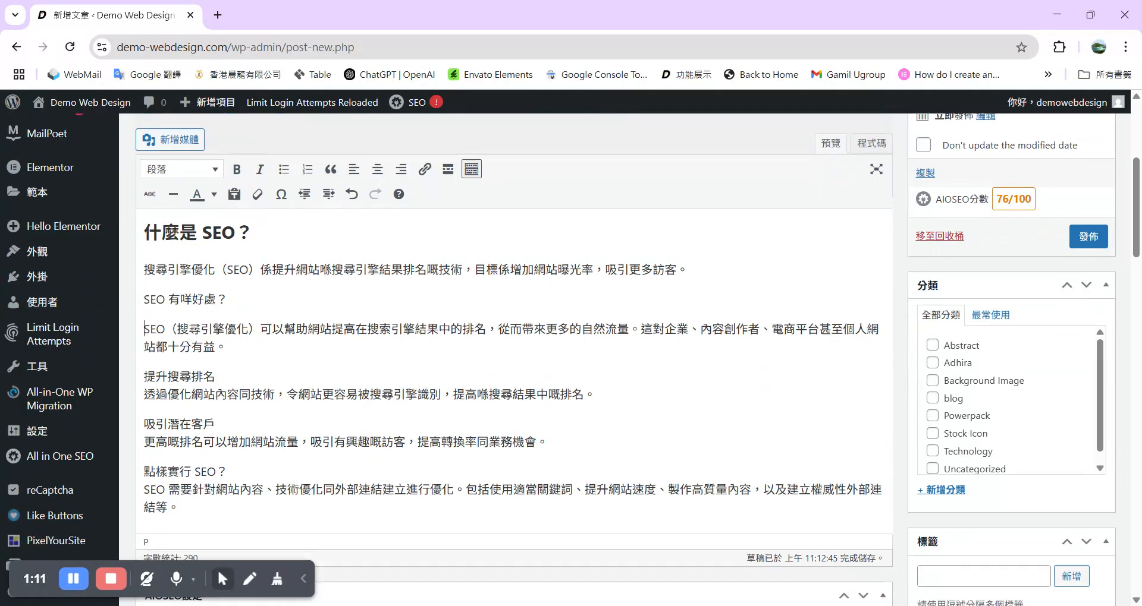
key("shift+End")
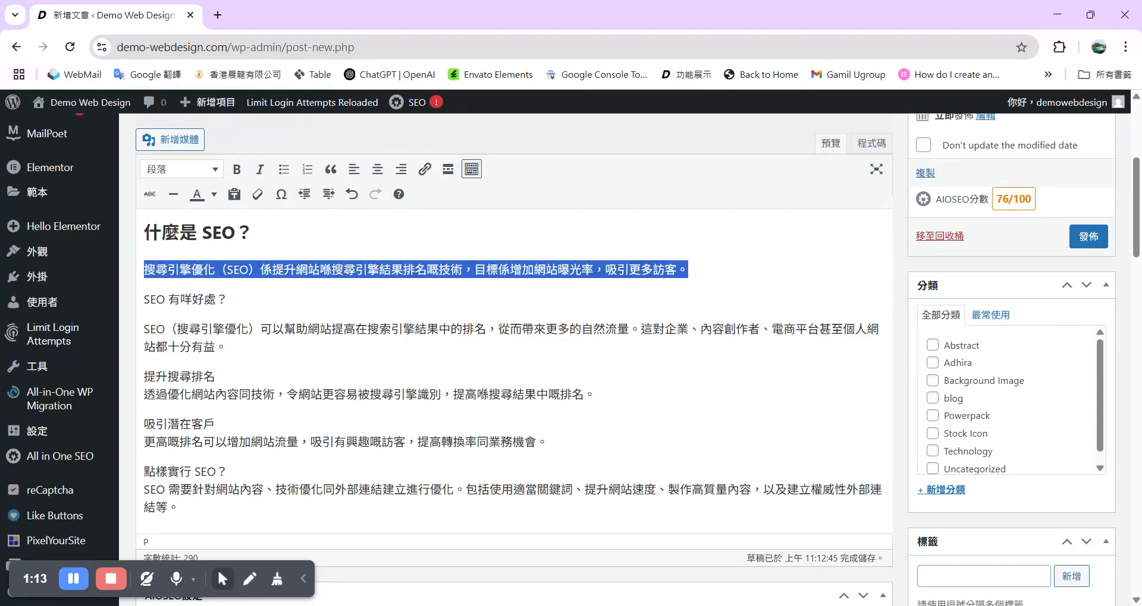
left_click_drag(228, 300, 134, 306)
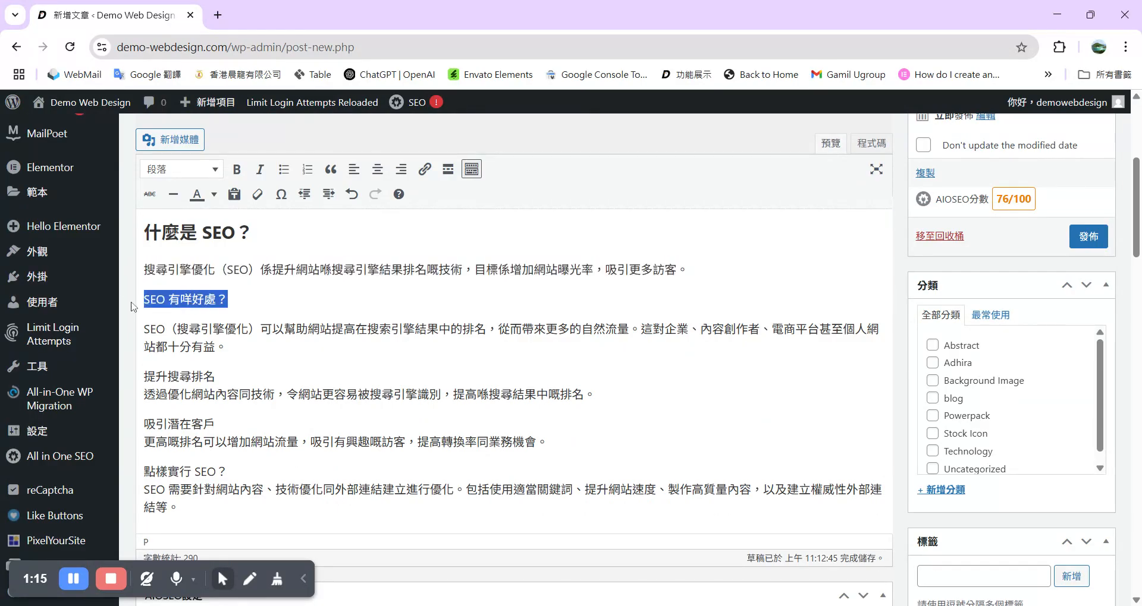
left_click(215, 167)
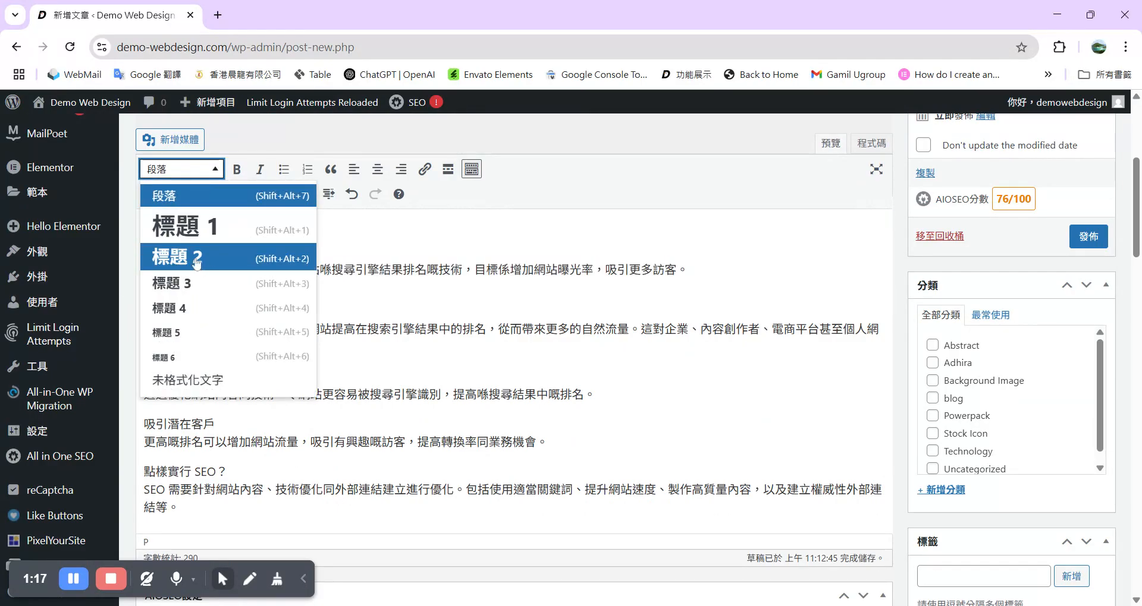
left_click(195, 259)
key("End")
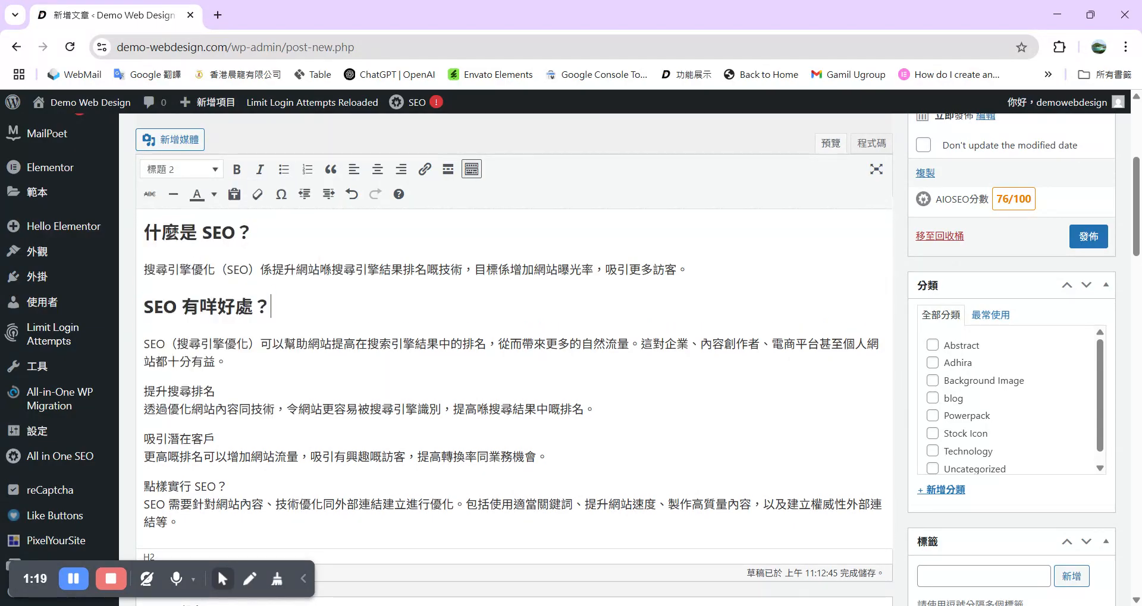
Split "提升搜尋排名" from the text below it and format it as 標題 3.
key("Return")
key("Delete")
left_click_drag(229, 332, 144, 315)
left_click(216, 361)
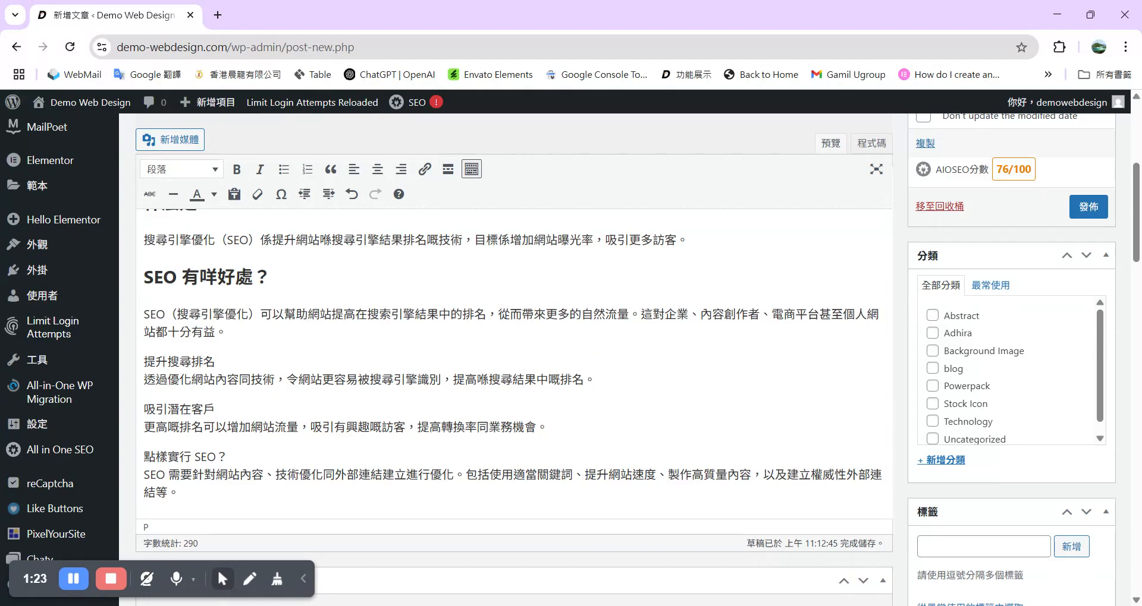
key("Return")
left_click_drag(216, 362, 144, 362)
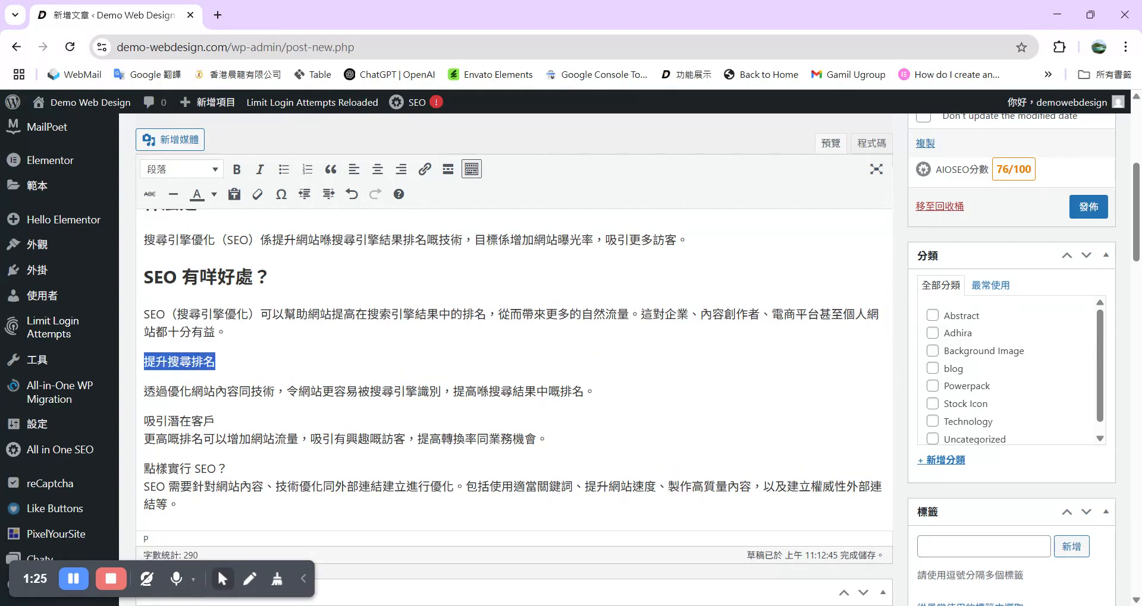
left_click(180, 169)
left_click(159, 284)
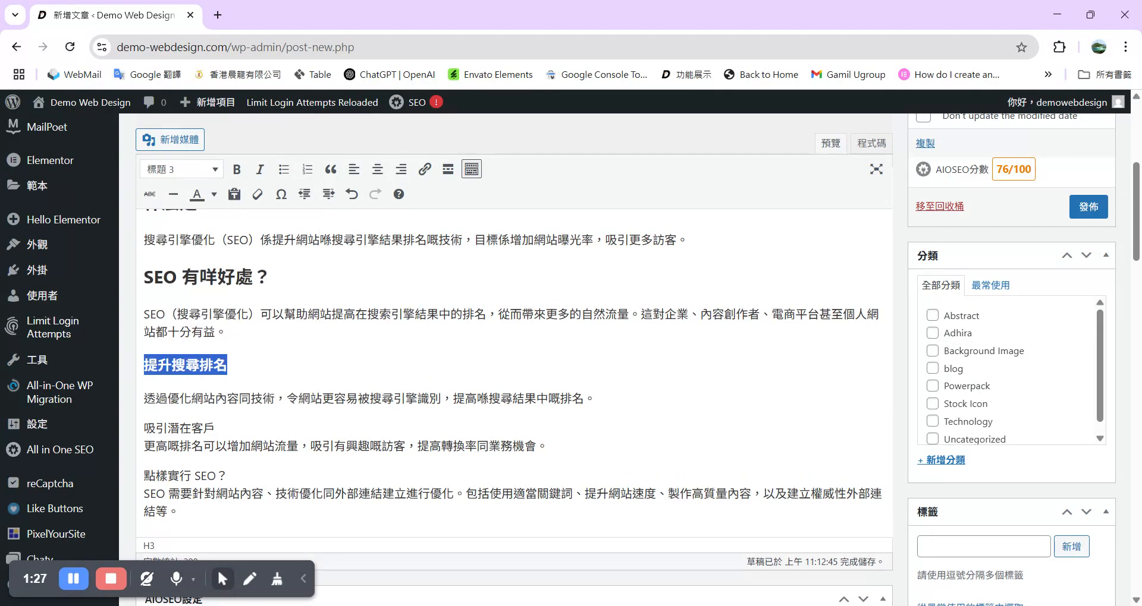
Split "吸引潛在客戶" onto its own paragraph and format it as 標題 3.
left_click(216, 428)
key("Return")
key("Delete")
left_click_drag(215, 429, 144, 428)
left_click(180, 169)
left_click(159, 284)
Separate "點樣實行 SEO？" from the paragraph that follows and format it as 標題 3.
left_click(228, 494)
key("Return")
key("Delete")
left_click_drag(228, 463, 144, 462)
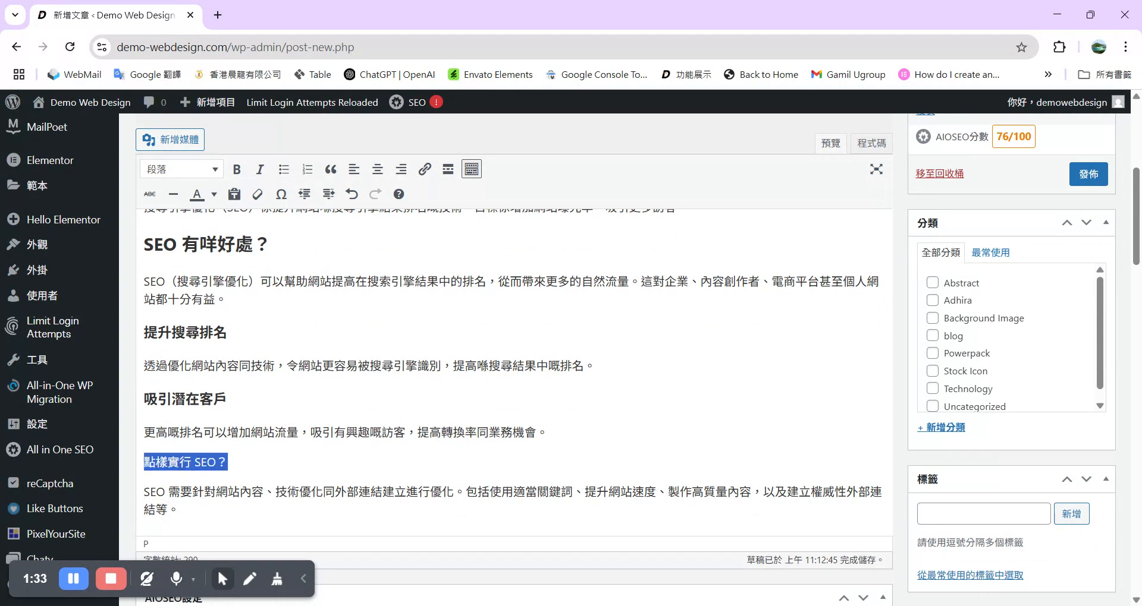
left_click(205, 169)
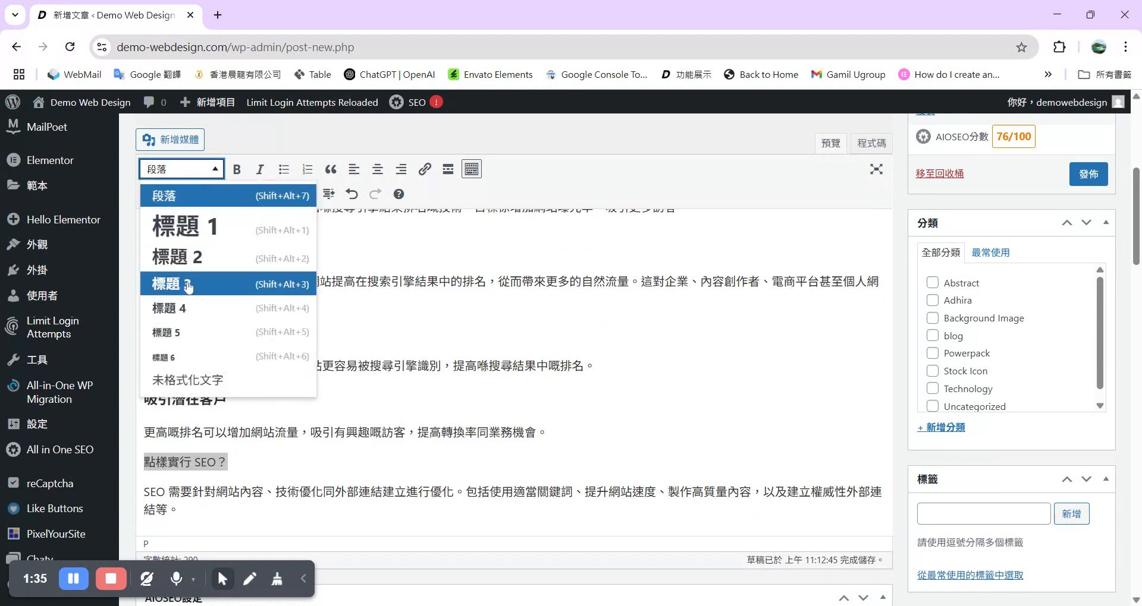
left_click(227, 284)
Review the post title and the heading levels of the section headings in the body.
scroll(260, 321, "up", 4)
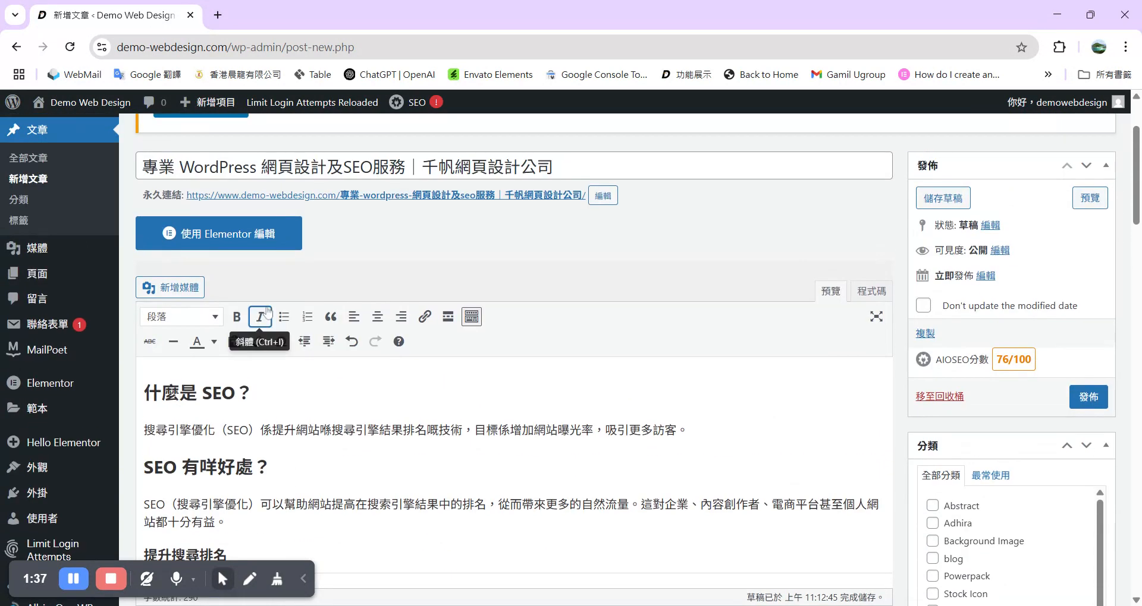
left_click_drag(253, 393, 144, 393)
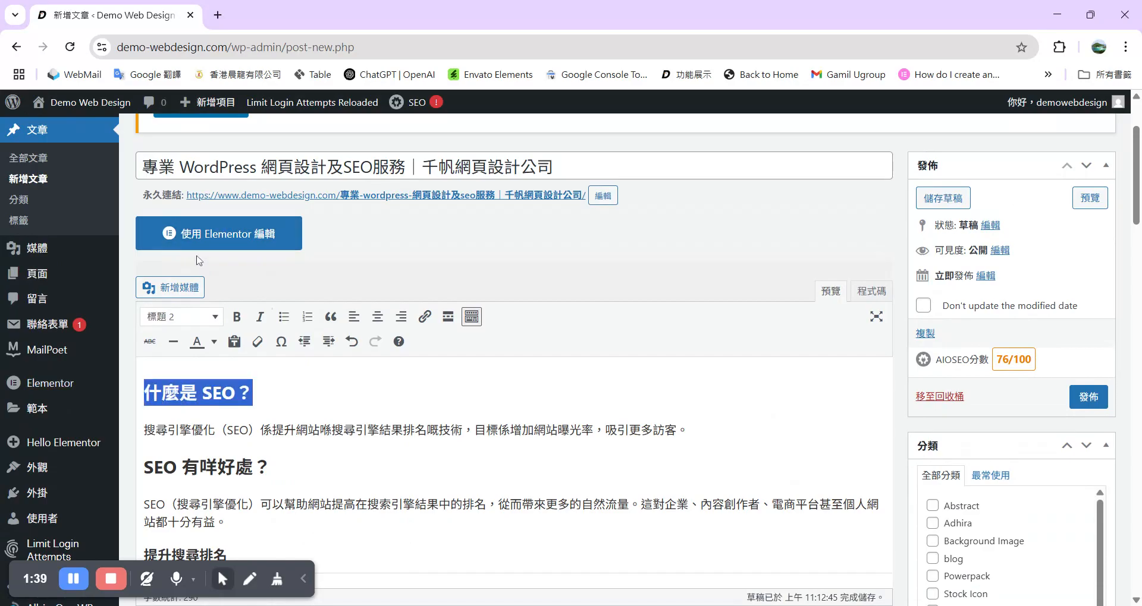
left_click(182, 317)
left_click(333, 393)
left_click_drag(562, 170, 135, 173)
key("ctrl+x")
key("ctrl+v")
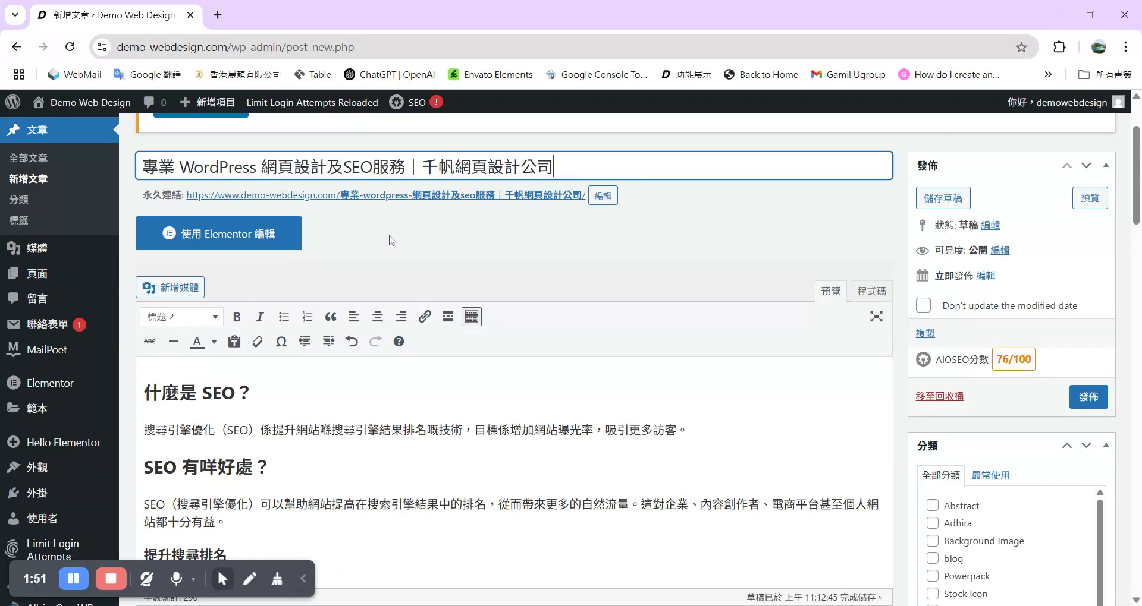
key("Tab")
scroll(255, 411, "down", 1)
left_click_drag(272, 393, 142, 395)
left_click_drag(231, 481, 127, 471)
scroll(401, 315, "up", 3)
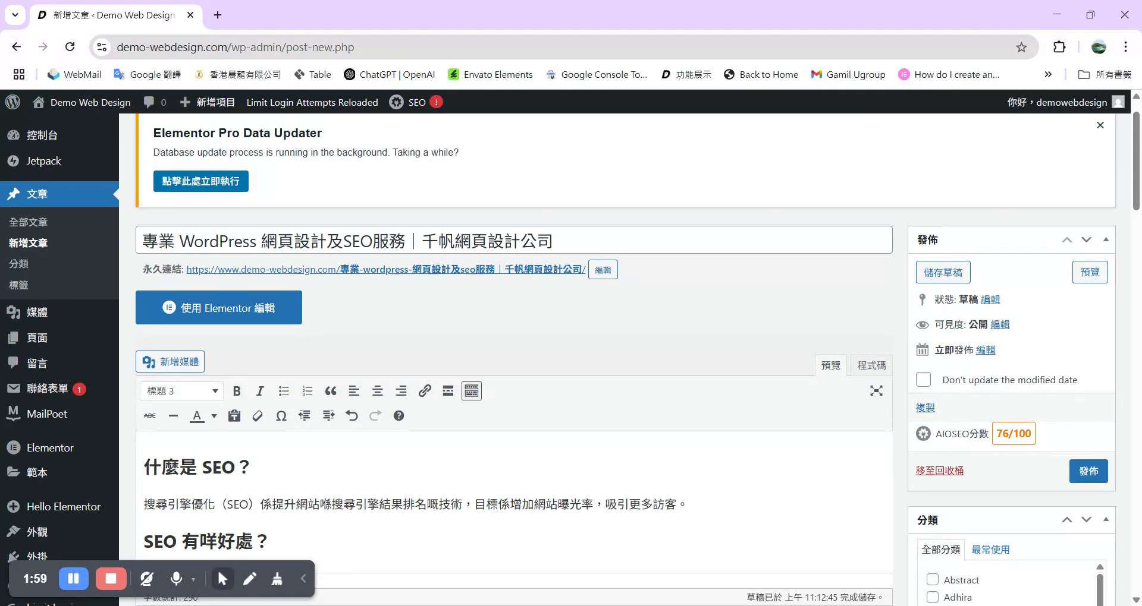
Change the post's permalink slug to "wordpress-website-seo-services".
left_click(599, 272)
key("BackSpace")
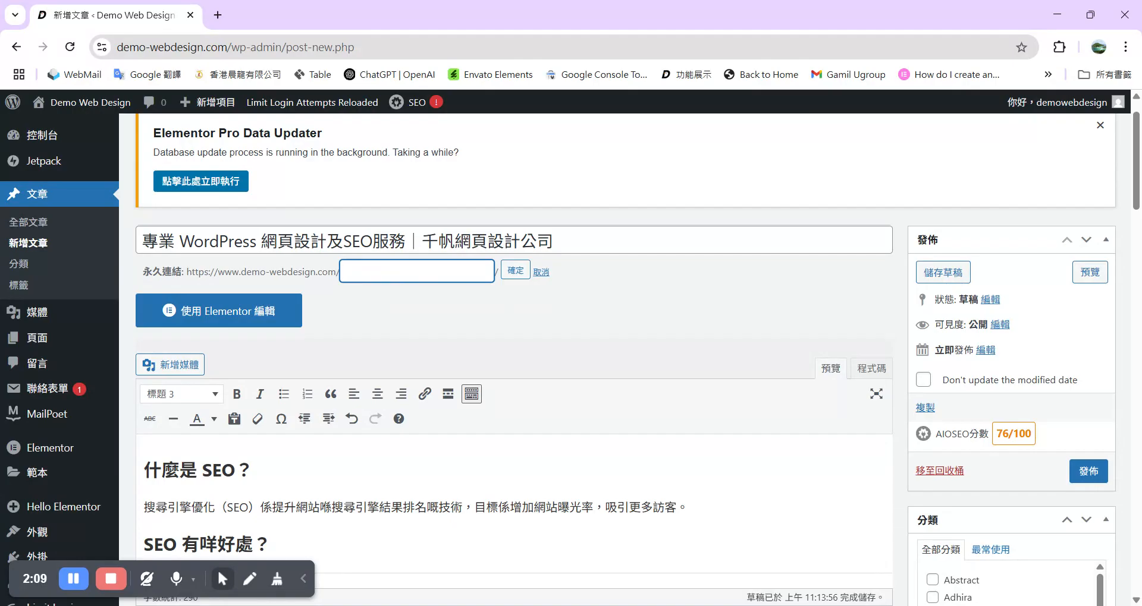
type("wordpress-website")
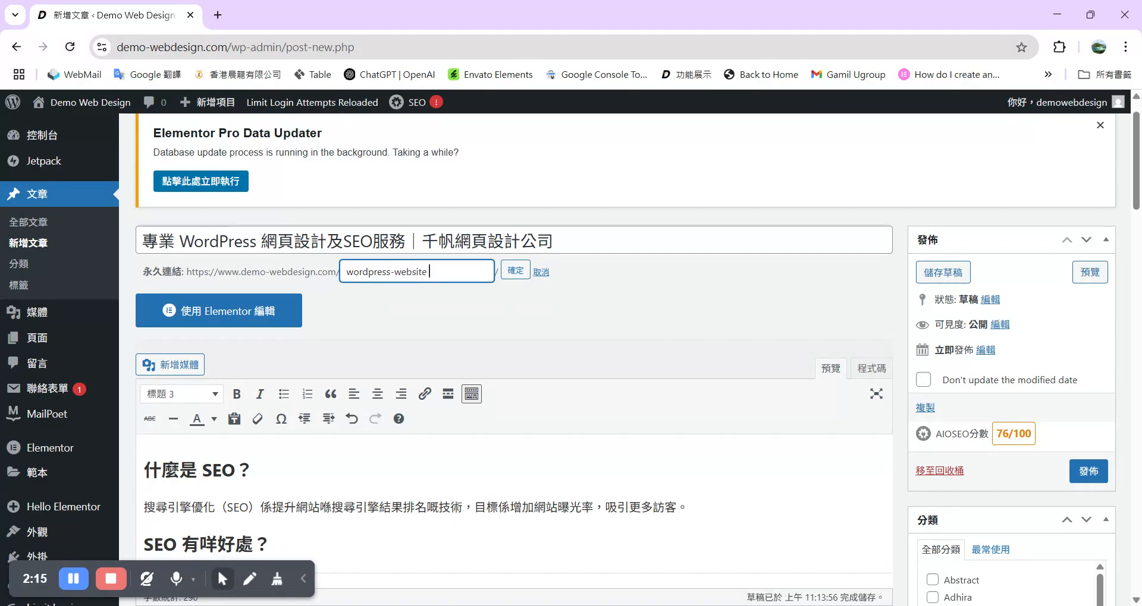
type("-seo")
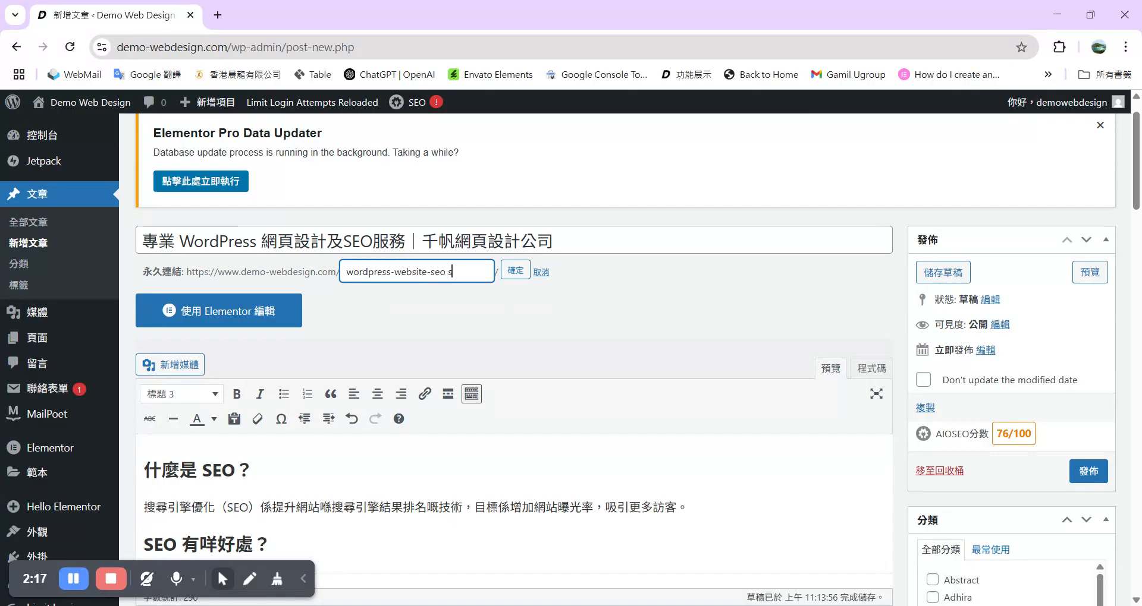
type("-services")
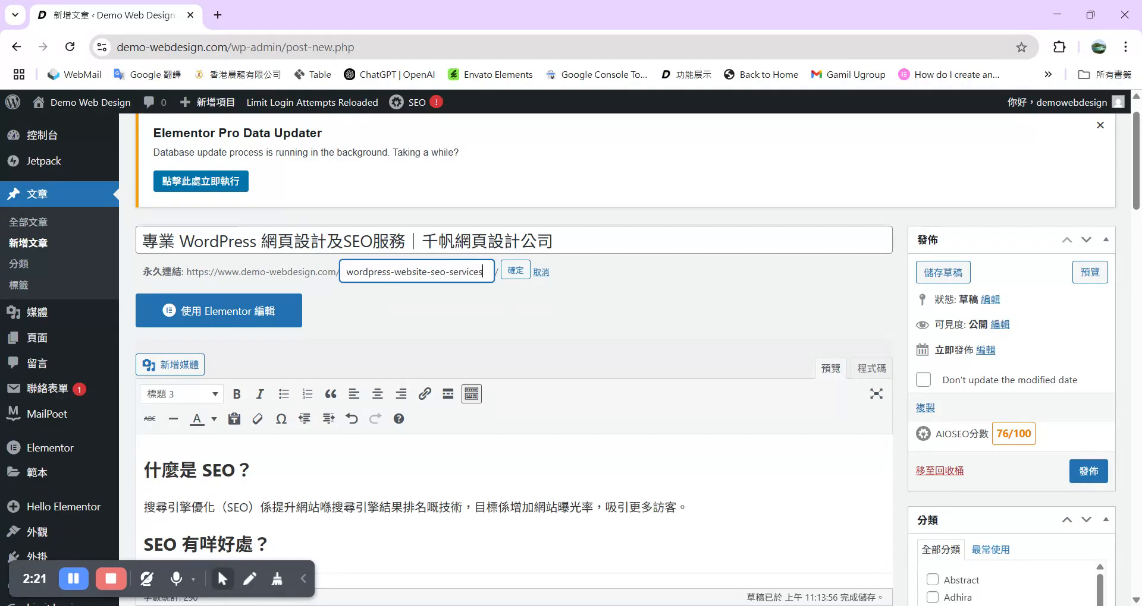
left_click_drag(446, 272, 449, 272)
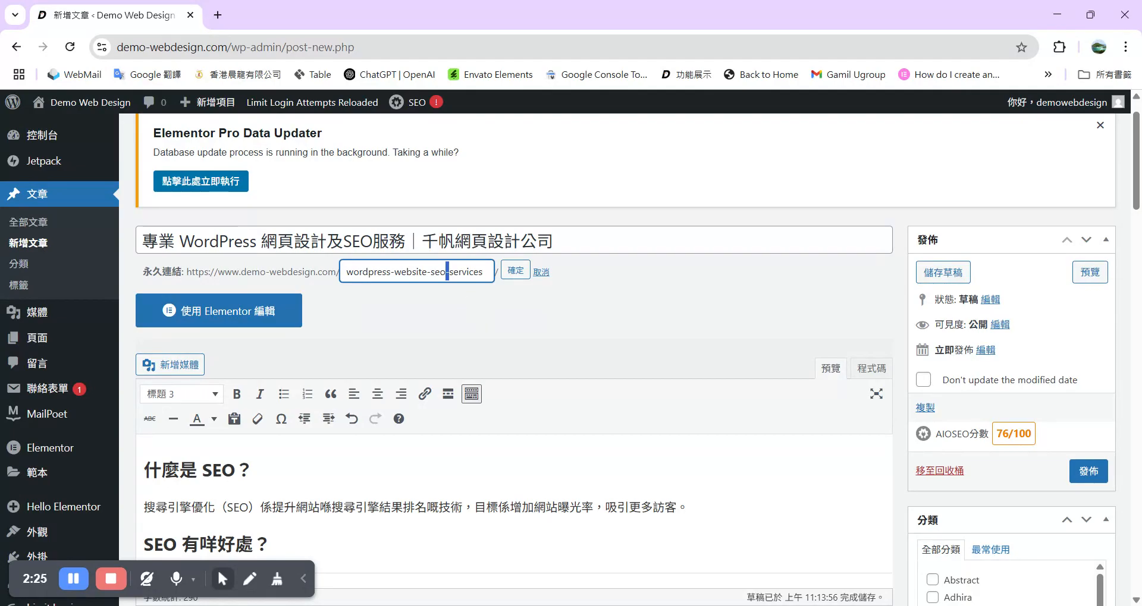
key("ctrl+a")
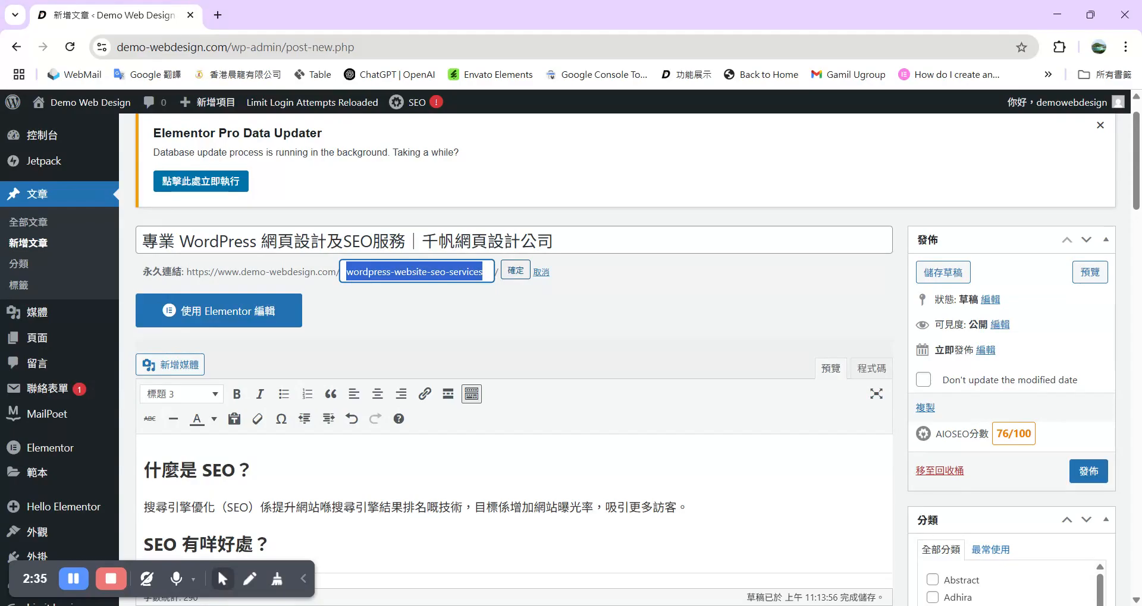
key("Return")
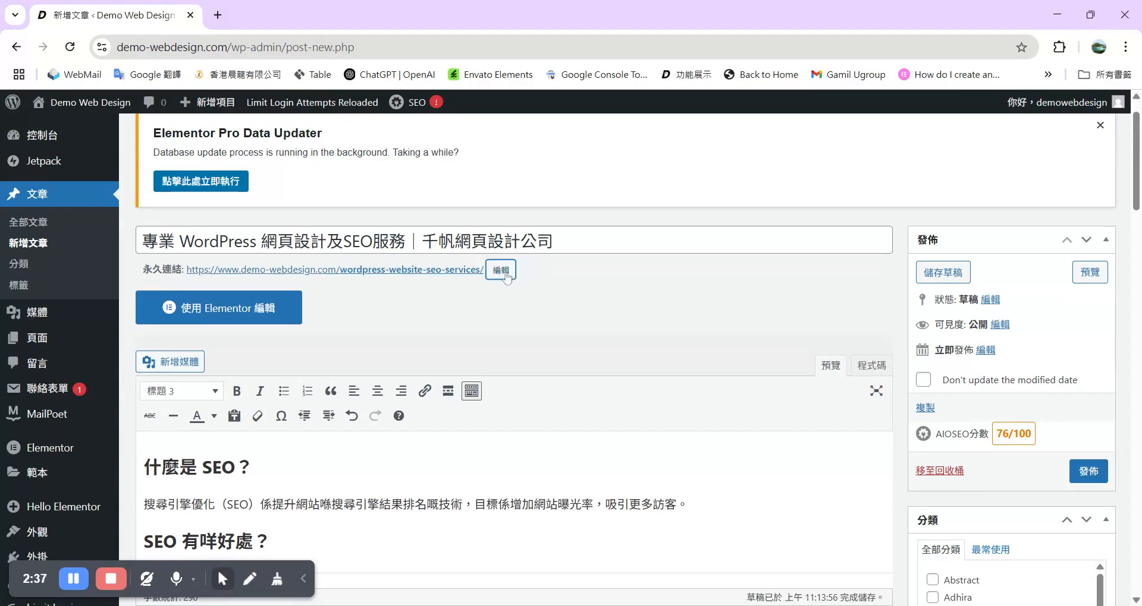
Replace the AIOSEO meta description with "SEO（搜尋引擎優化）幫助網站提升搜尋排名，增加曝光率，吸引潛在客戶，提高業務機會。透過關鍵詞優化、高質量內容同技術調整，你可以令網站更容易被搜尋引擎發現".
scroll(370, 317, "down", 6)
left_click(227, 324)
scroll(372, 368, "down", 10)
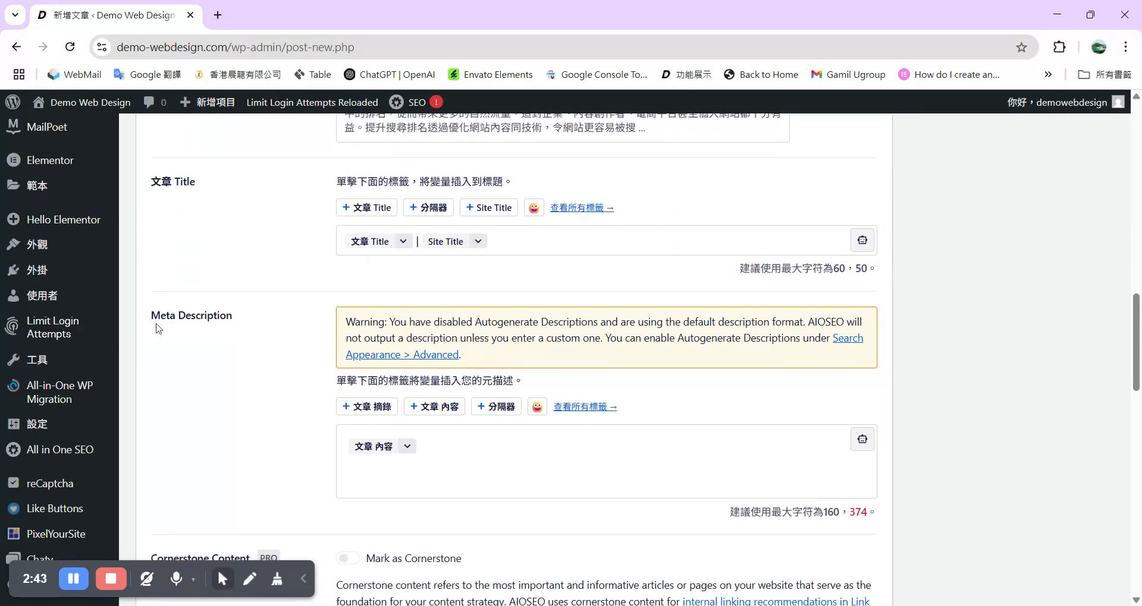
left_click(424, 447)
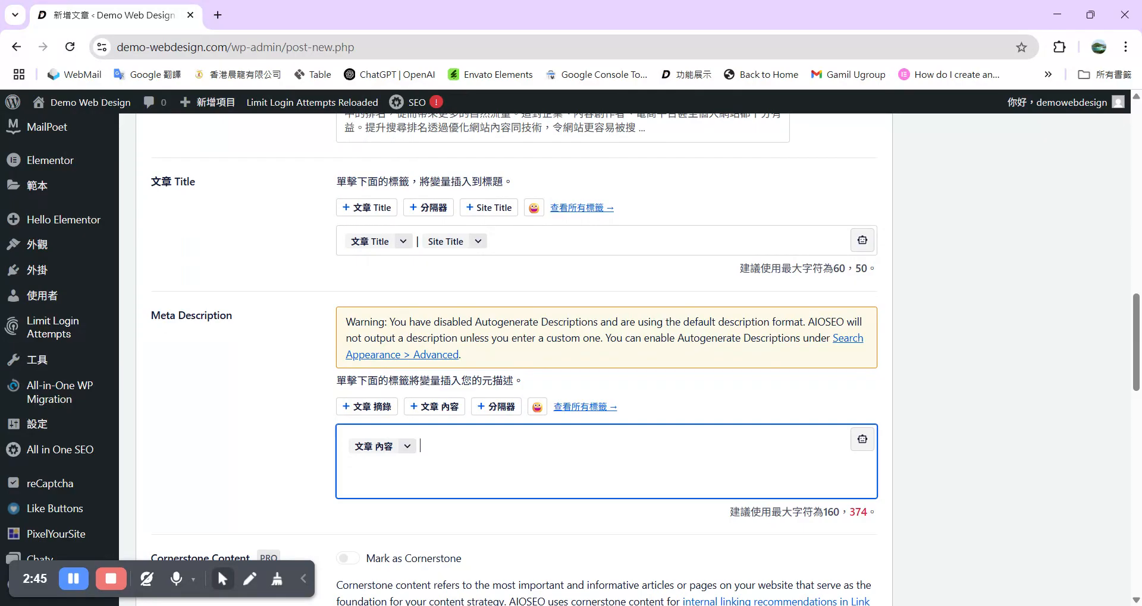
key("BackSpace")
key("alt+Tab")
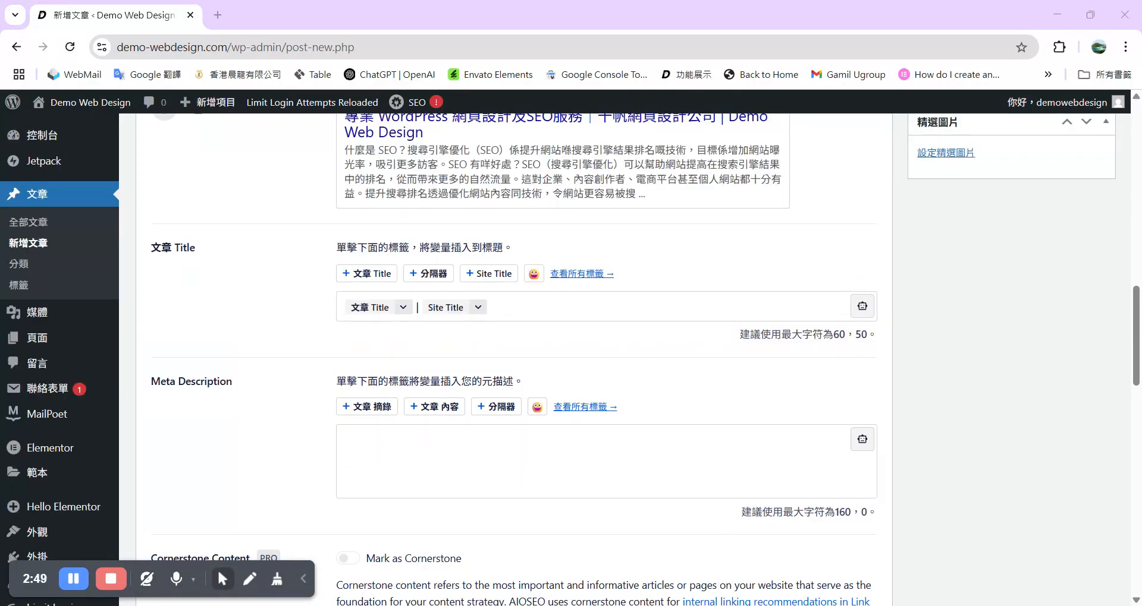
key("alt+Tab")
key("ctrl+v")
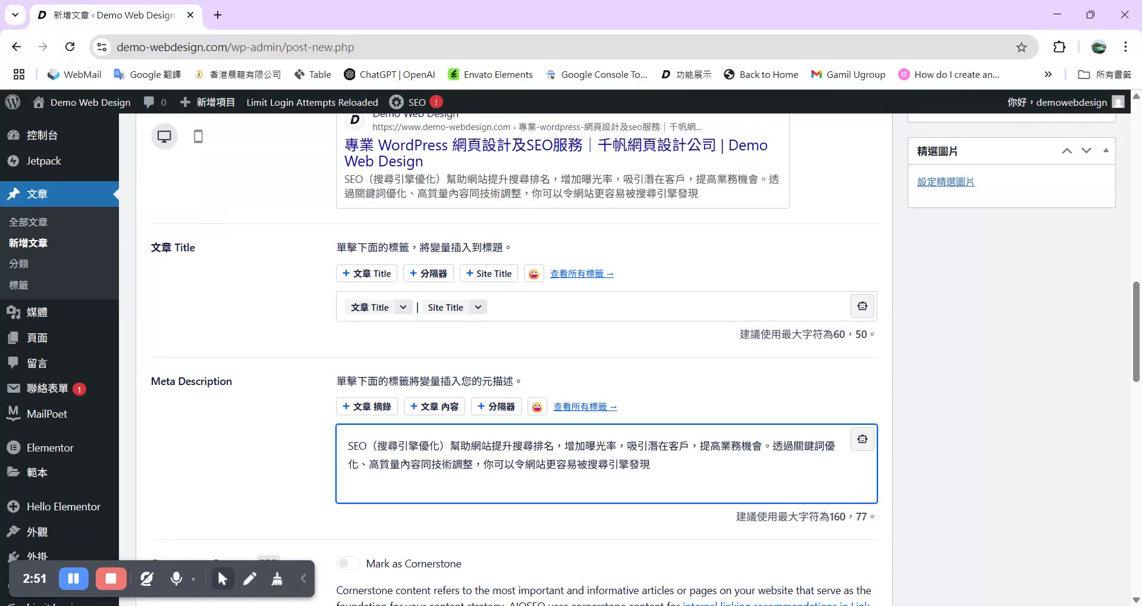
scroll(416, 468, "down", 2)
scroll(346, 299, "up", 2)
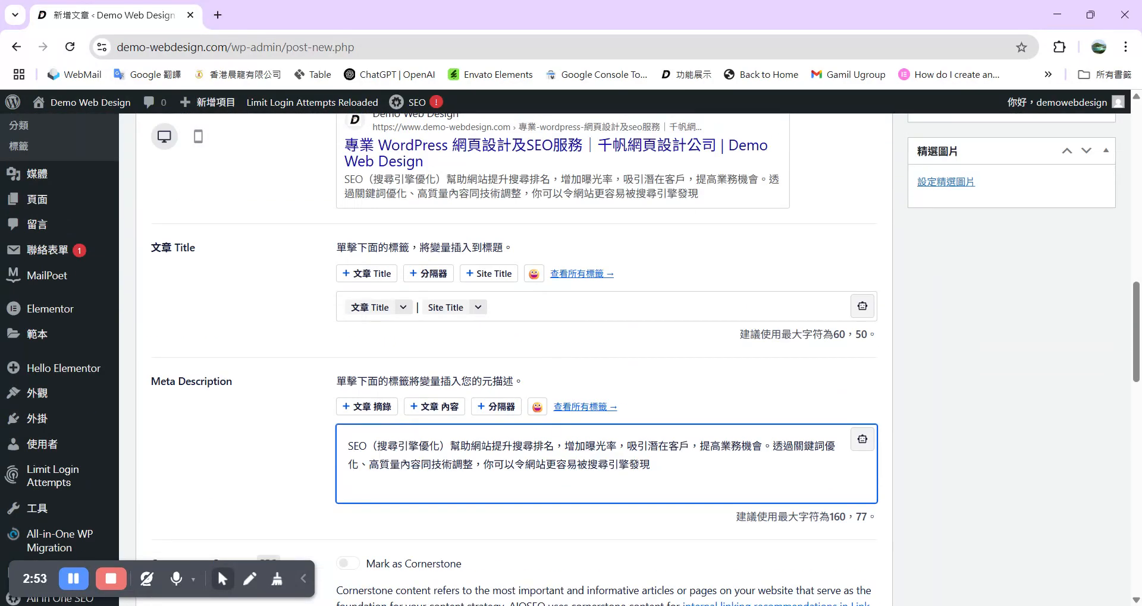
Add the closing full stop "。" to the end of the AIOSEO meta description.
left_click_drag(377, 447, 349, 446)
scroll(514, 357, "up", 12)
scroll(514, 357, "down", 8)
scroll(514, 357, "down", 5)
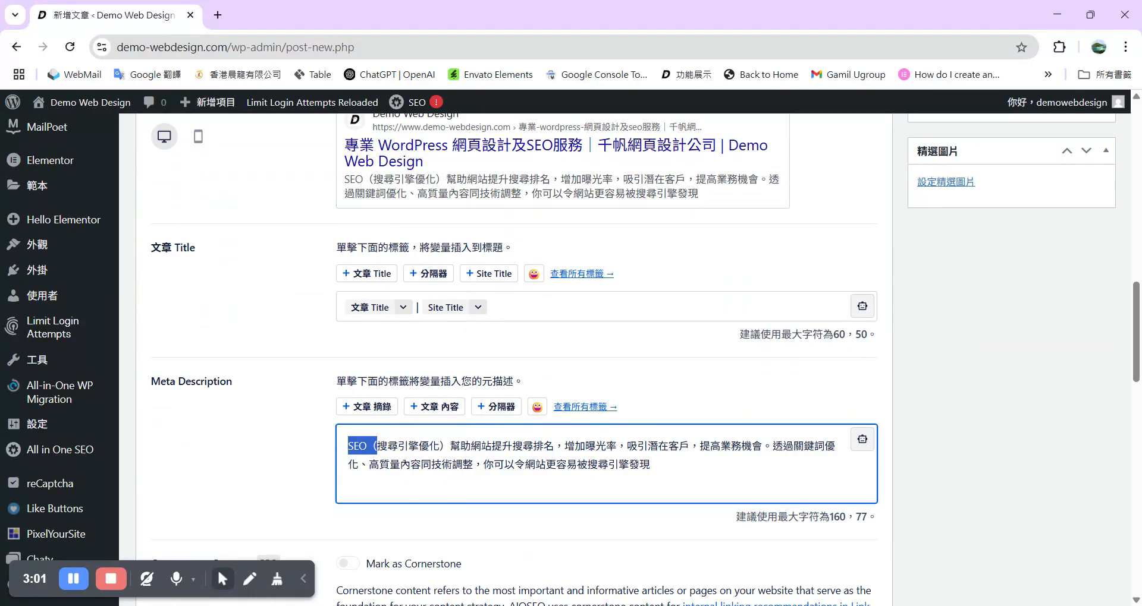
left_click(651, 465)
type("。")
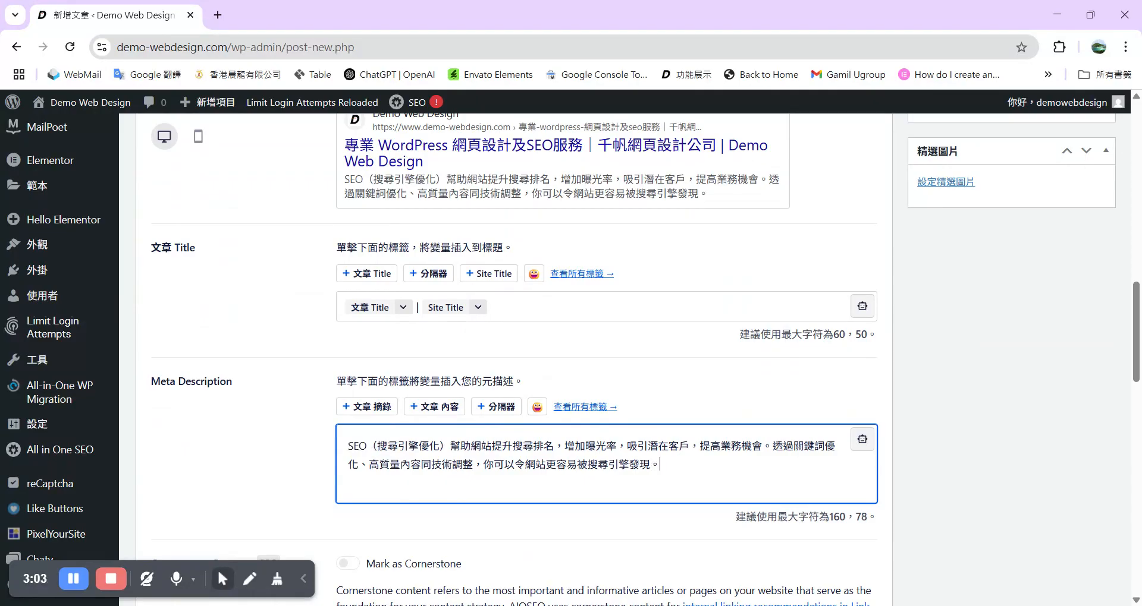
Set the media library photo of a desktop monitor with a hand on a drawing tablet as the post's featured image.
scroll(587, 379, "up", 5)
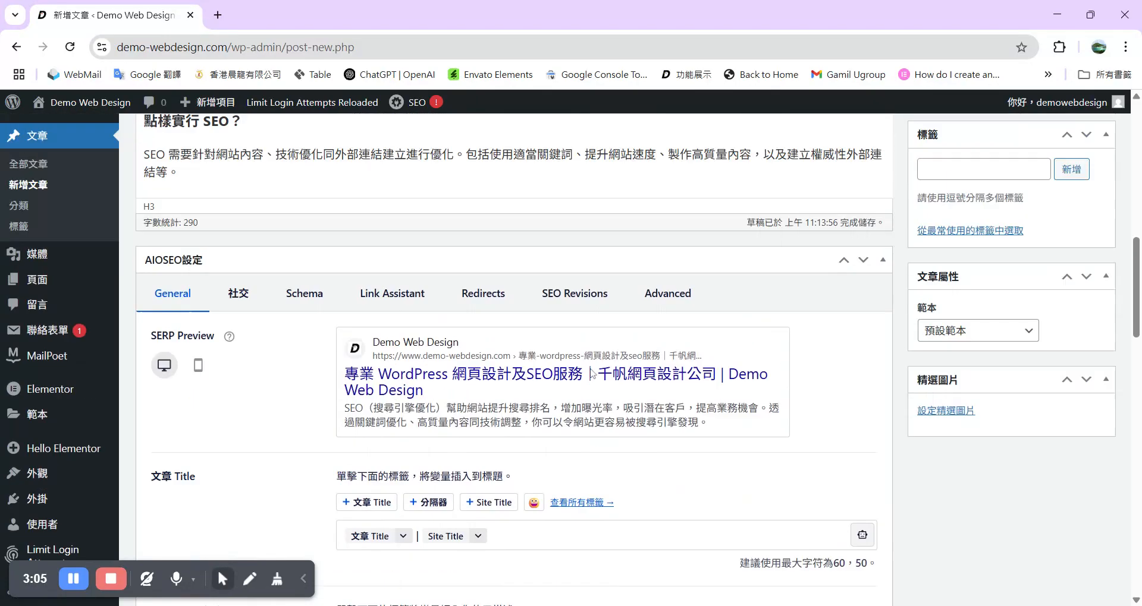
scroll(670, 321, "up", 3)
scroll(670, 321, "down", 5)
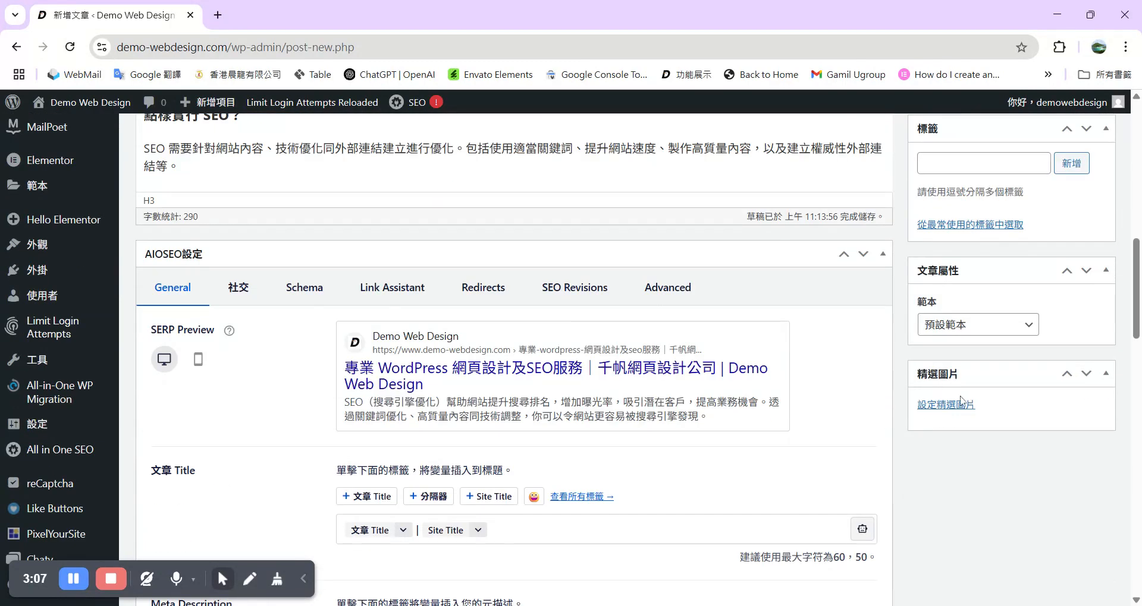
left_click(945, 407)
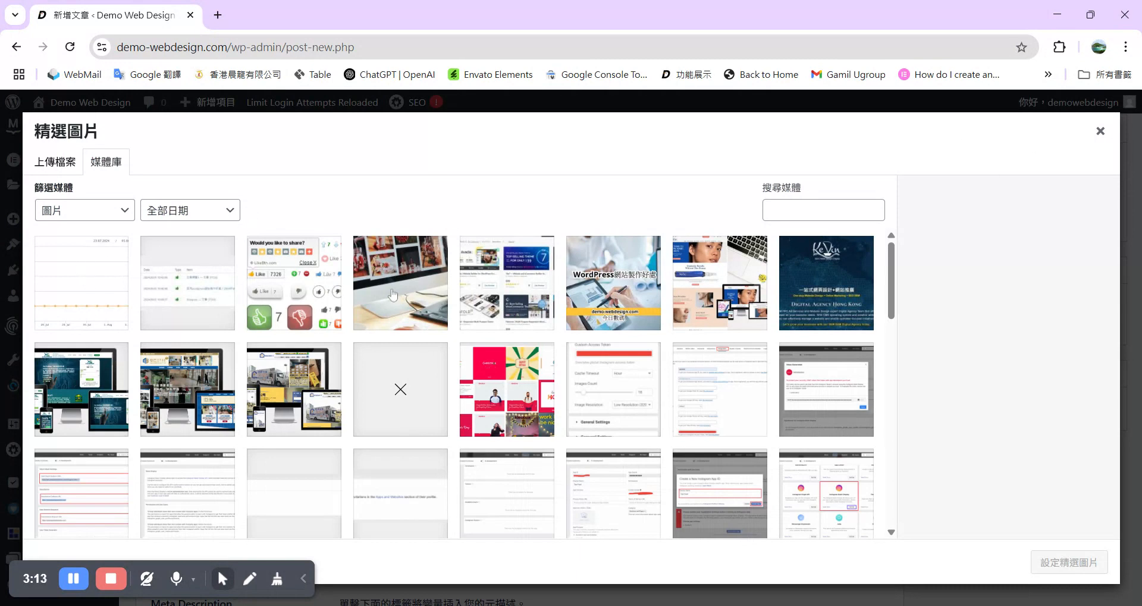
left_click(403, 296)
left_click(1055, 569)
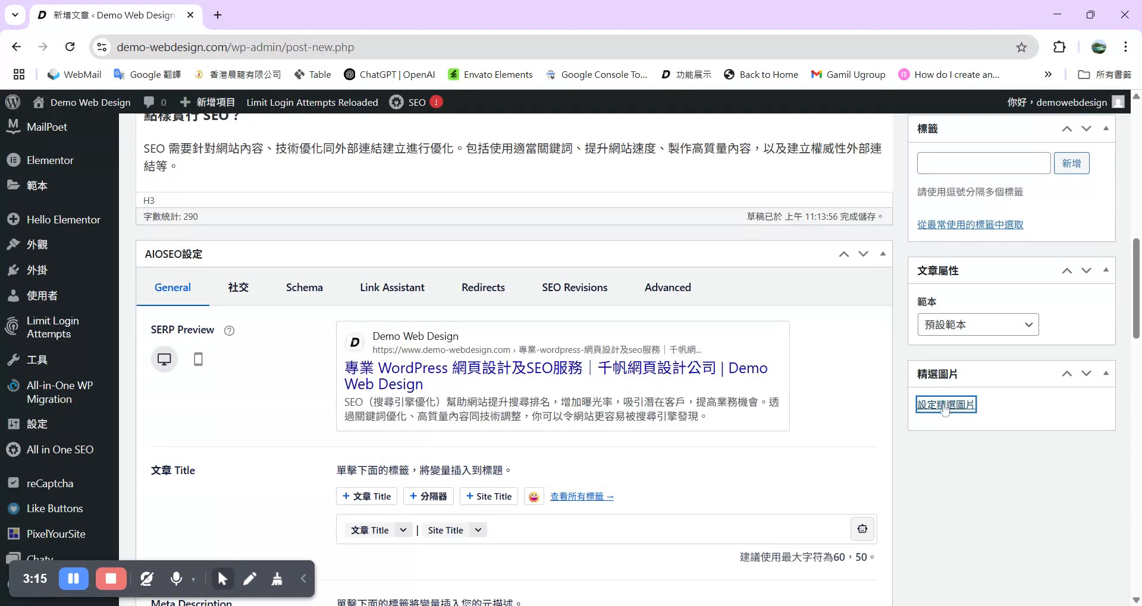
Insert the monitor and drawing tablet photo from the media library on a new line below the "什麼是 SEO？" paragraph.
scroll(1055, 572, "up", 6)
scroll(638, 359, "up", 1)
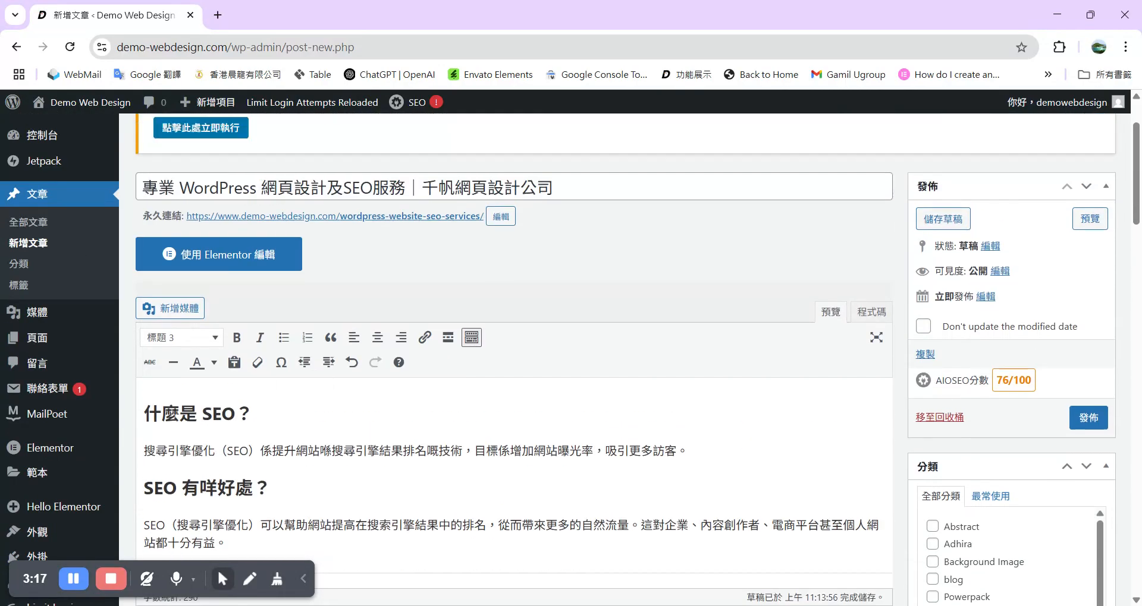
scroll(638, 360, "down", 1)
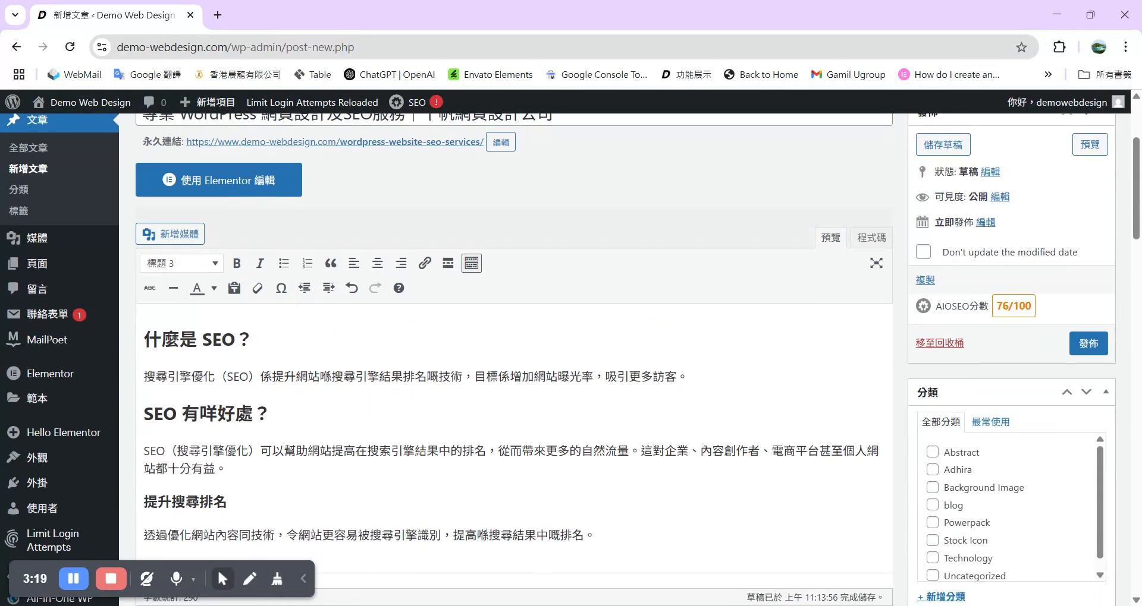
left_click(693, 377)
key("Return")
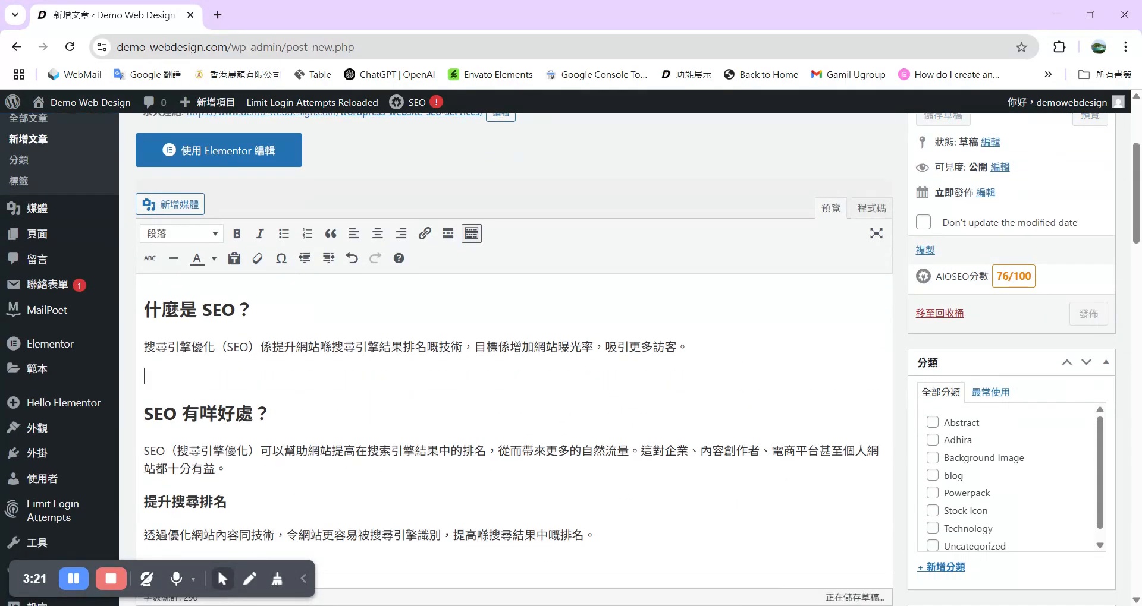
left_click(188, 206)
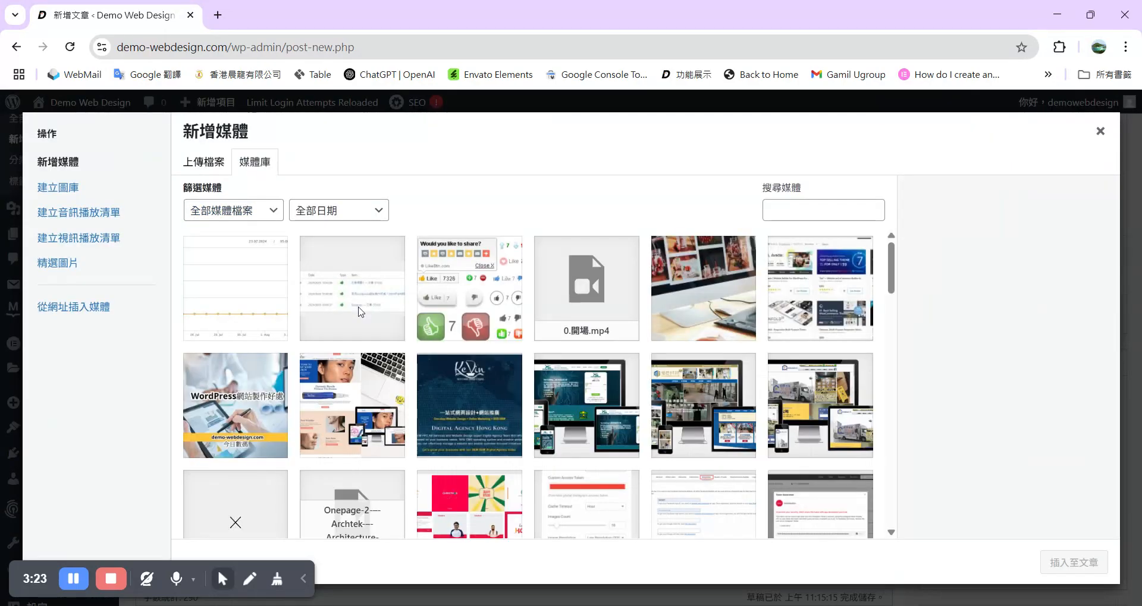
left_click(716, 307)
left_click(1073, 562)
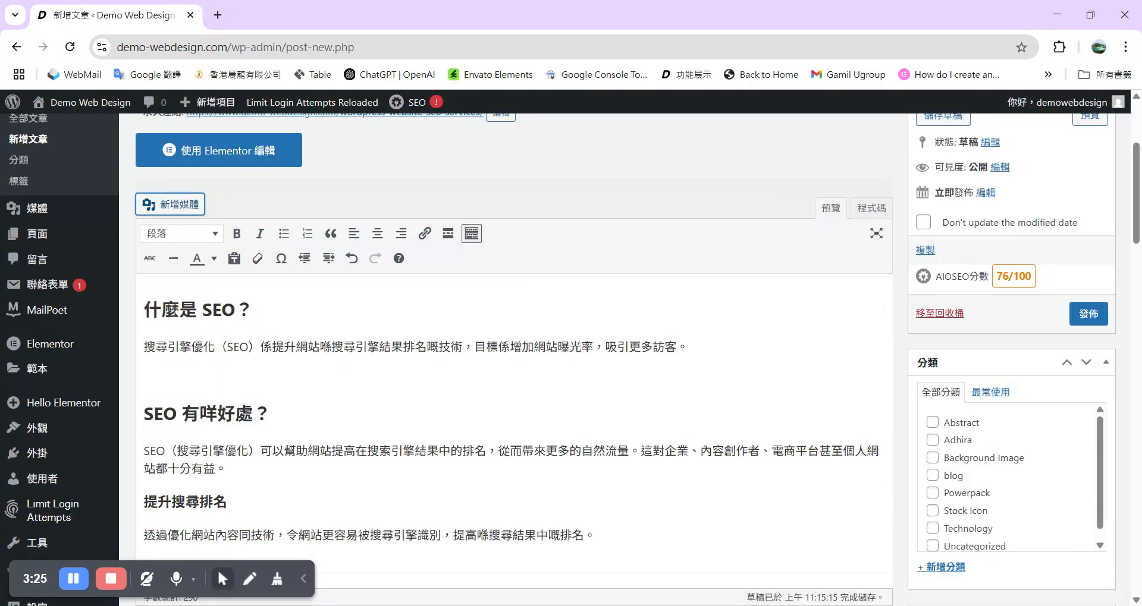
Change the display size of the inserted photo to 大型尺寸 – 800 × 400.
left_click(291, 380)
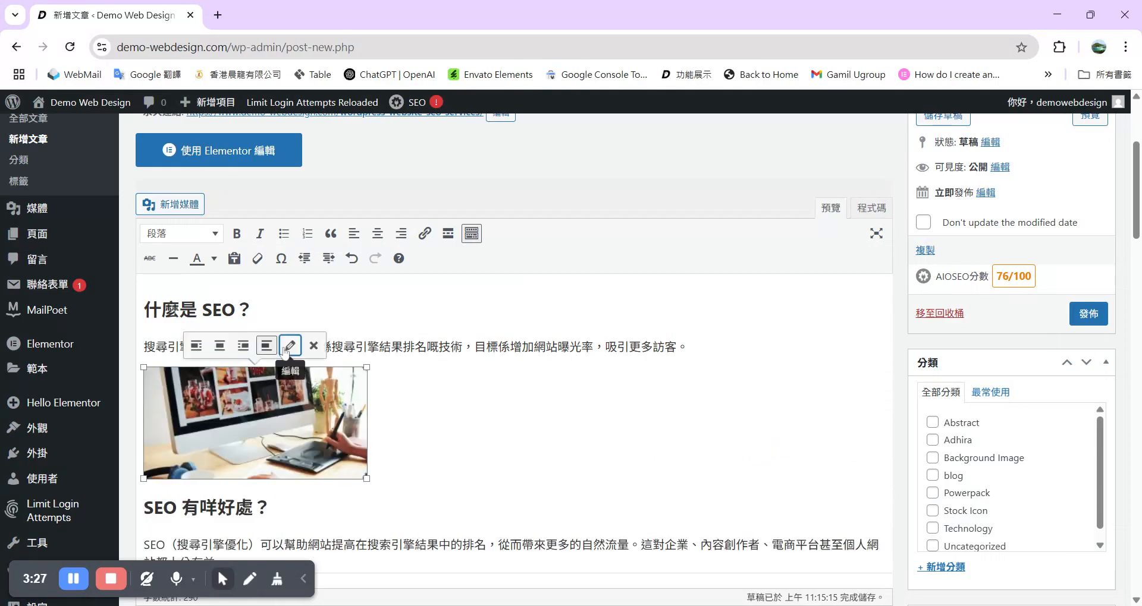
left_click(288, 341)
left_click(306, 400)
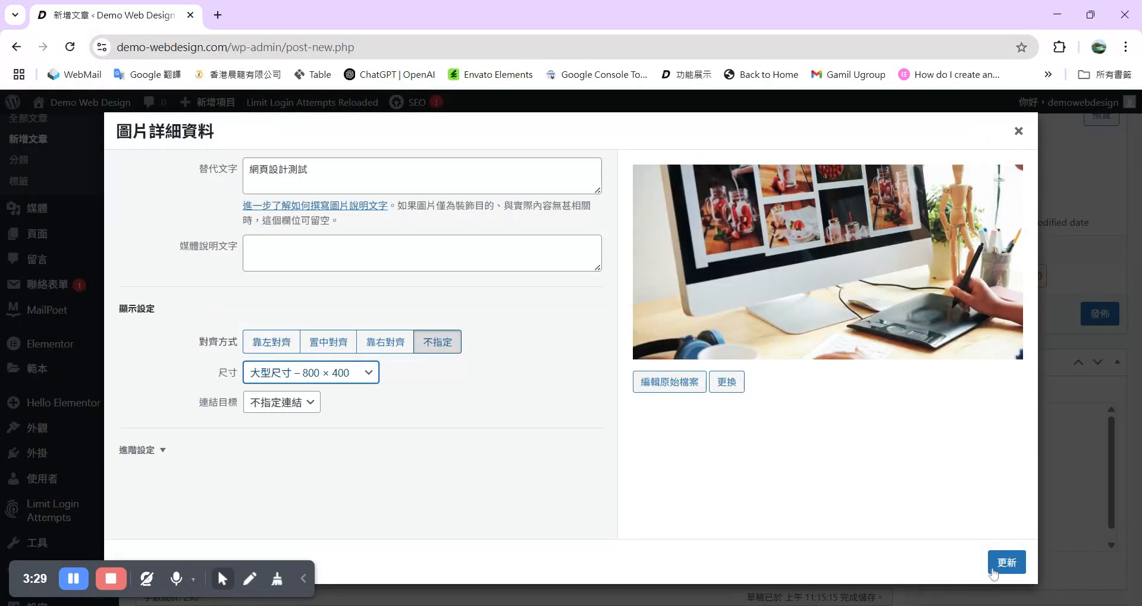
left_click(1005, 562)
left_click(255, 310)
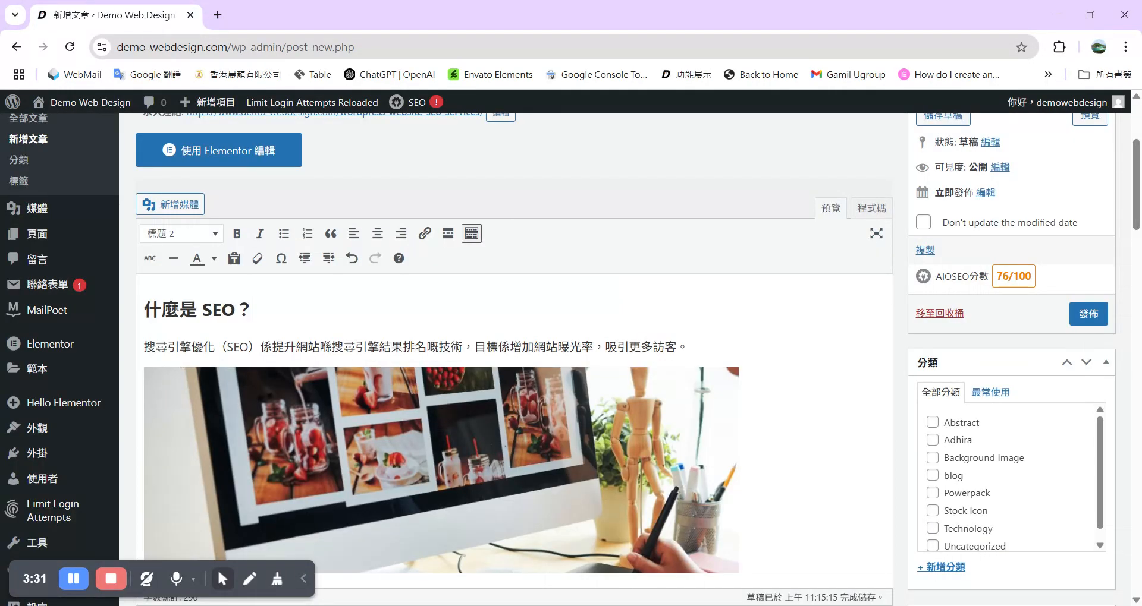
Publish the post and open its permalink in a new browser tab.
scroll(968, 322, "down", 7)
scroll(968, 323, "up", 6)
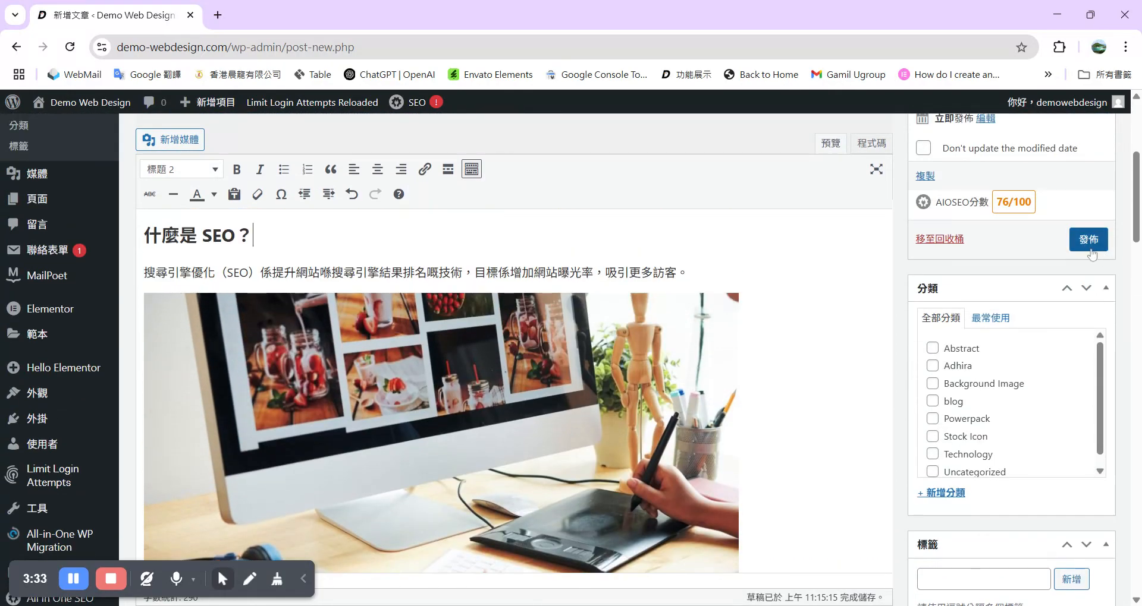
left_click(1098, 253)
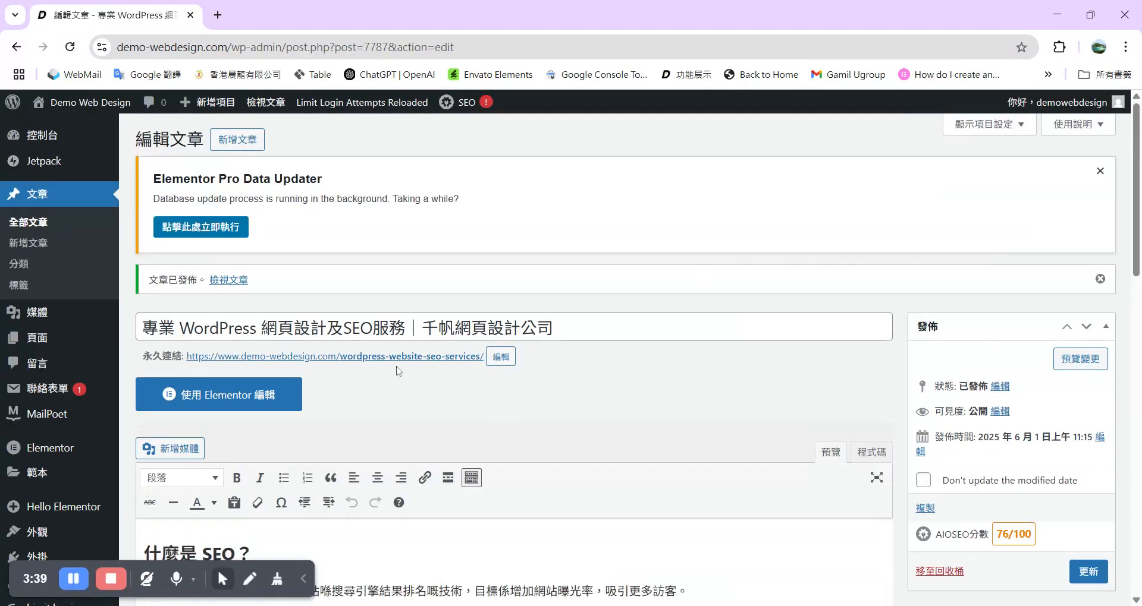
left_click(391, 358)
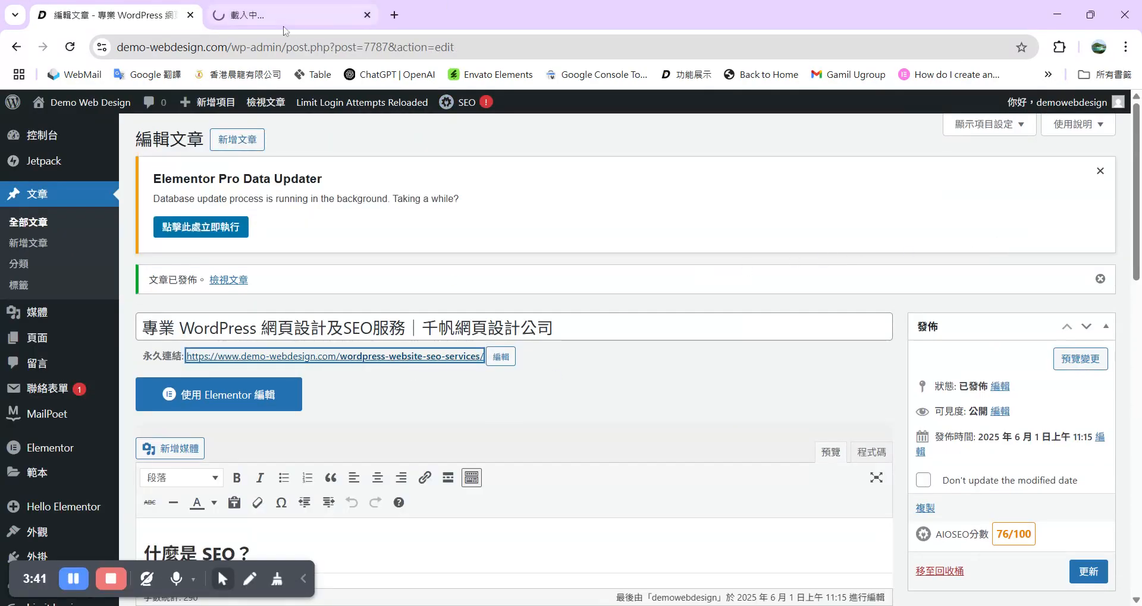
left_click(554, 402)
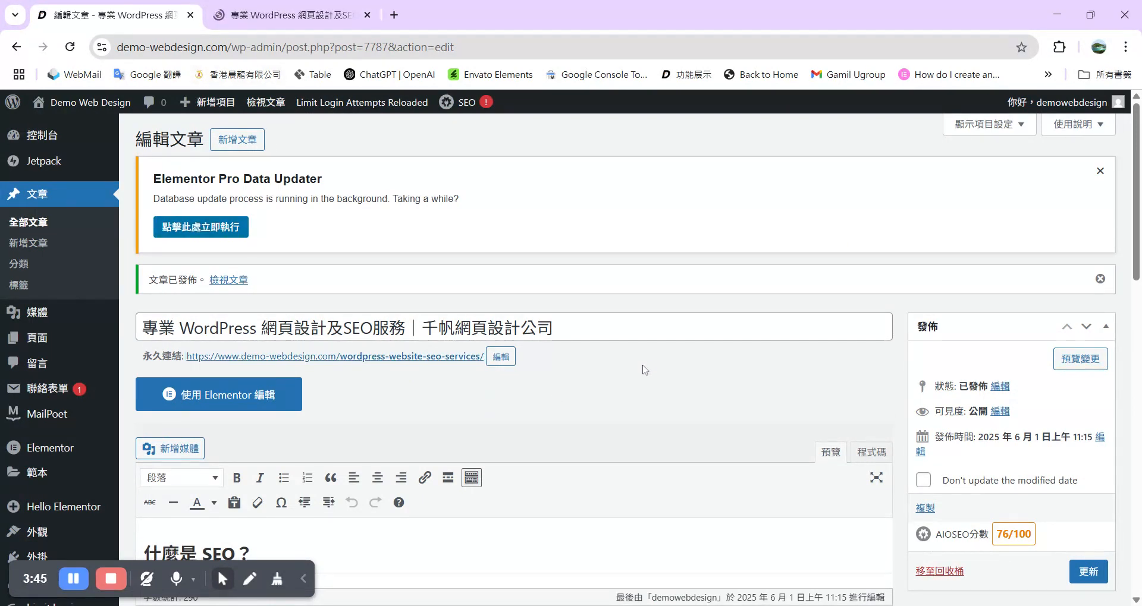
Open the site's 閱讀 settings and look through them to the 搜尋引擎可見度 section.
scroll(644, 370, "down", 2)
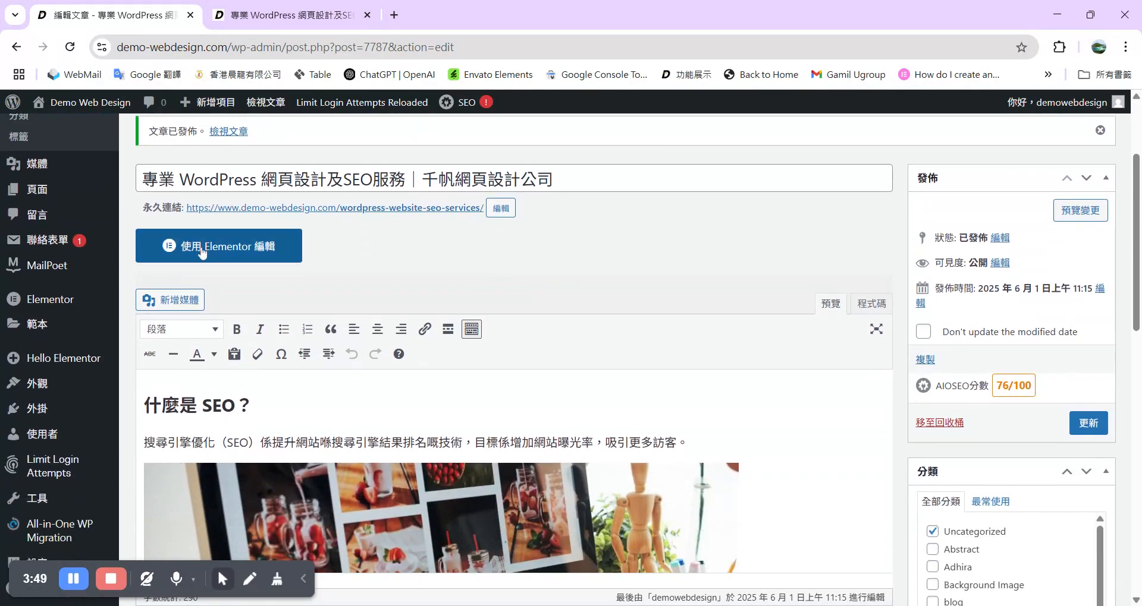
scroll(95, 262, "down", 2)
mouse_move(39, 427)
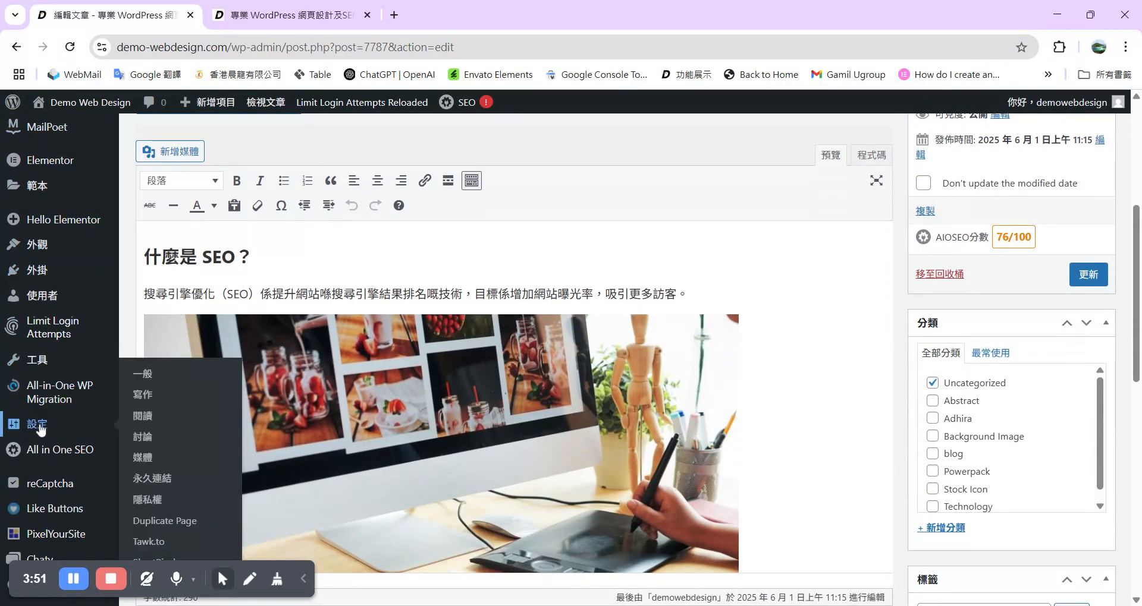
left_click(148, 421)
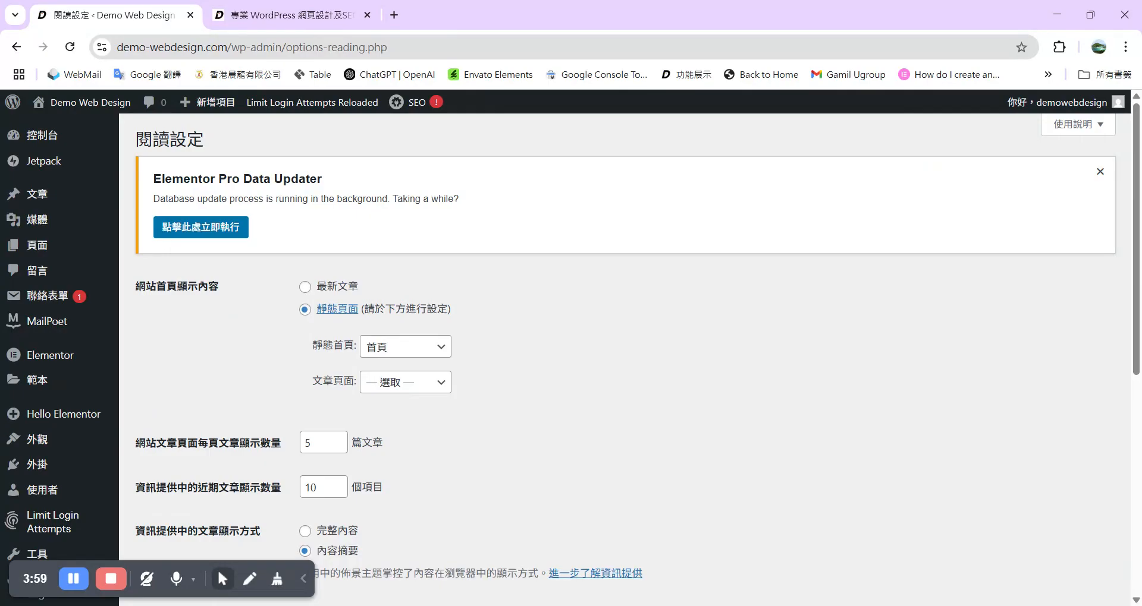
scroll(191, 367, "down", 5)
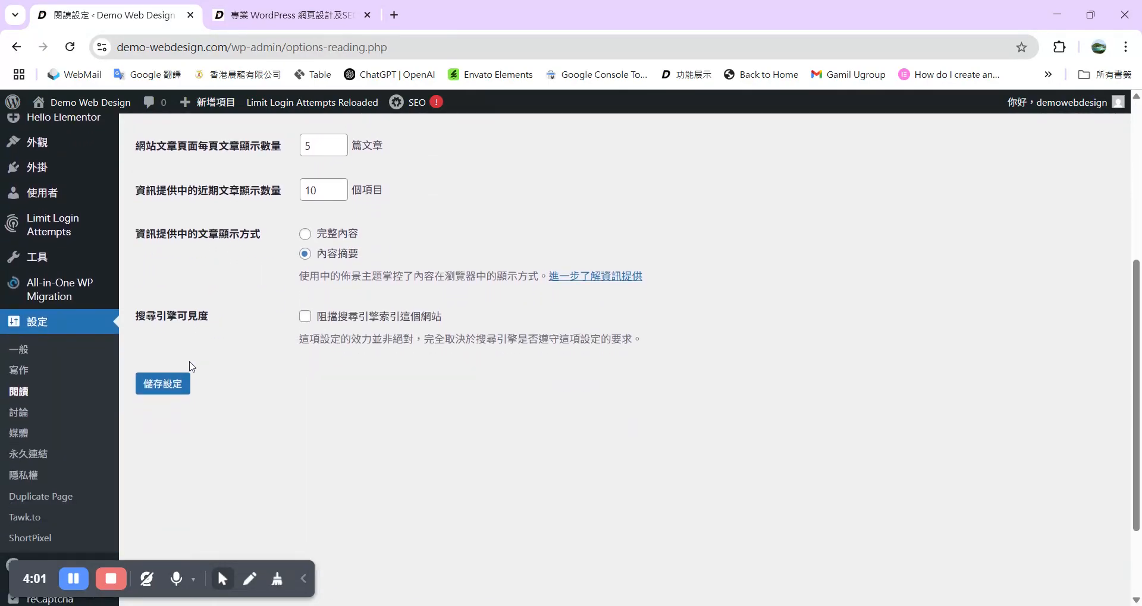
scroll(192, 368, "up", 5)
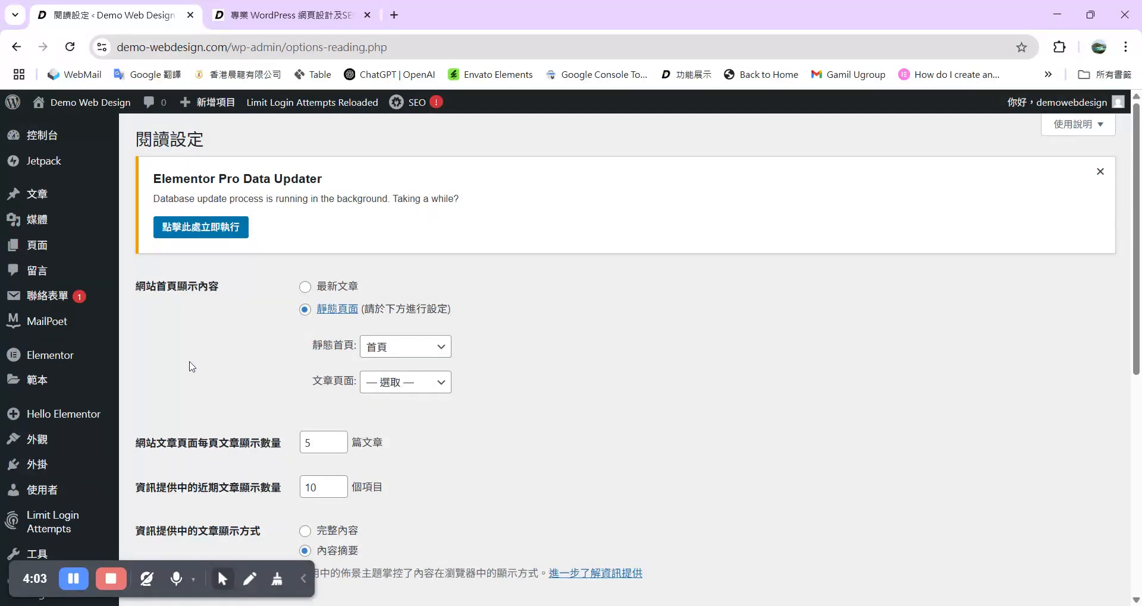
scroll(184, 381, "down", 4)
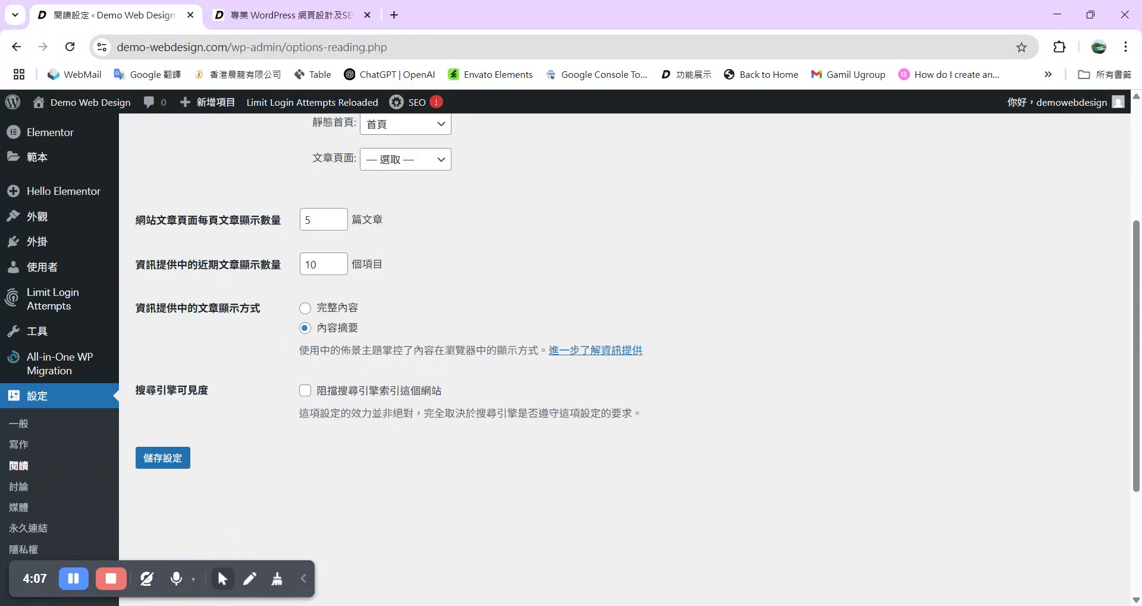
Check the 搜尋引擎可見度 setting and make sure 阻擋搜尋引擎索引這個網站 is left unticked.
left_click_drag(134, 390, 217, 396)
left_click(235, 398)
left_click_drag(319, 397, 454, 398)
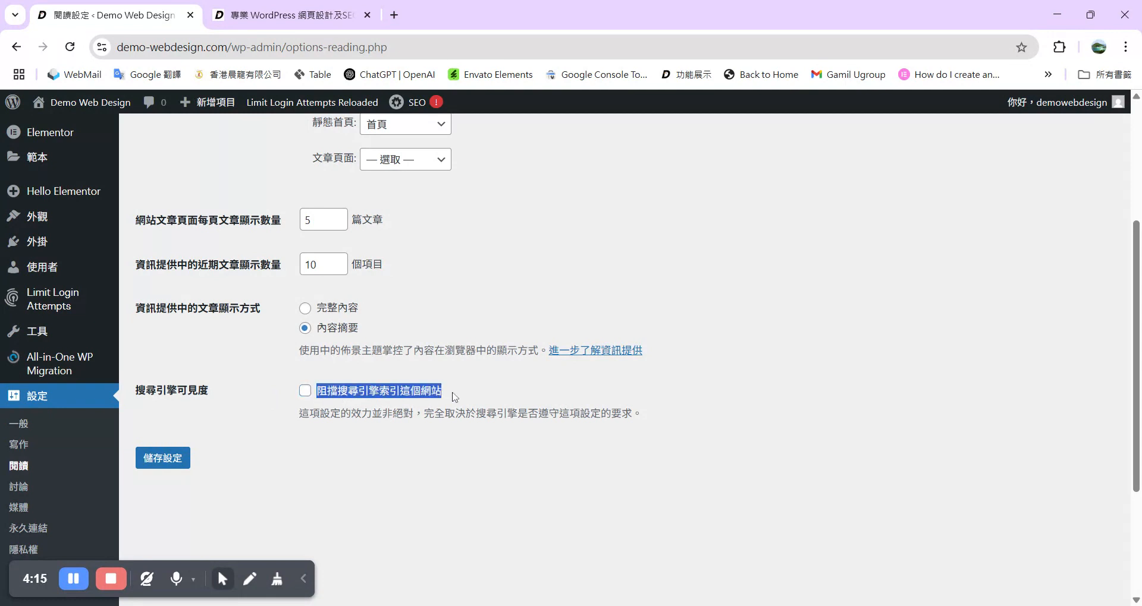
left_click(450, 398)
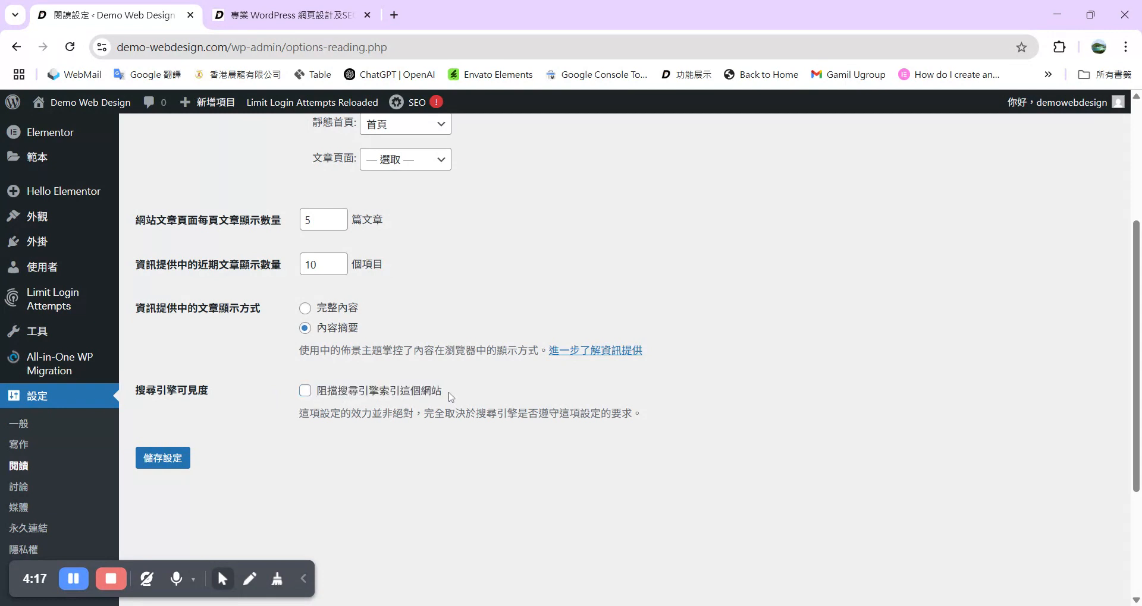
left_click(306, 396)
left_click(307, 394)
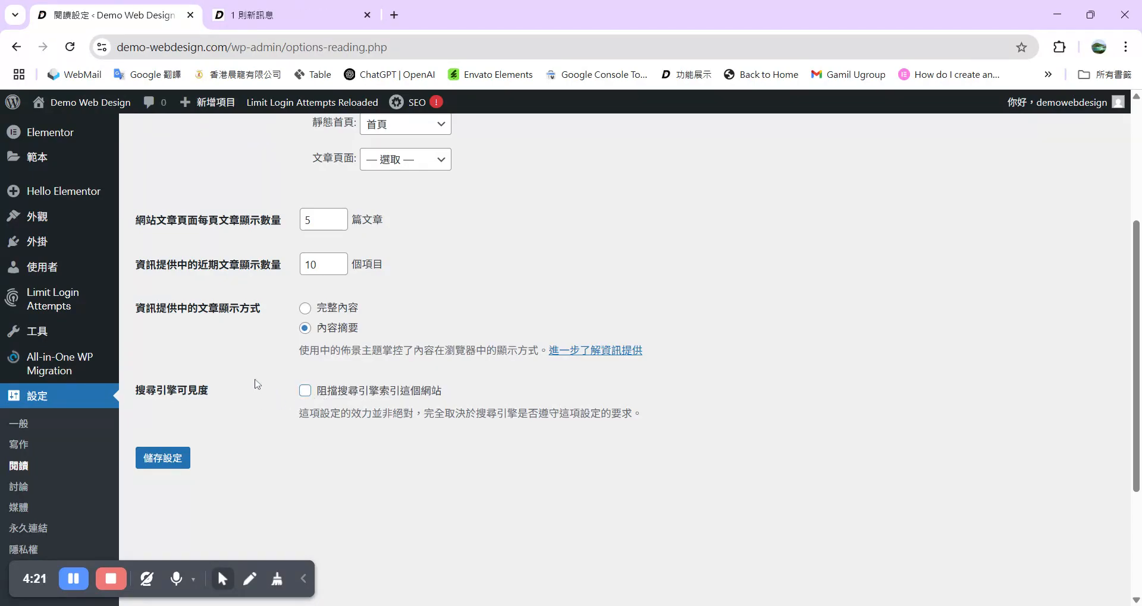